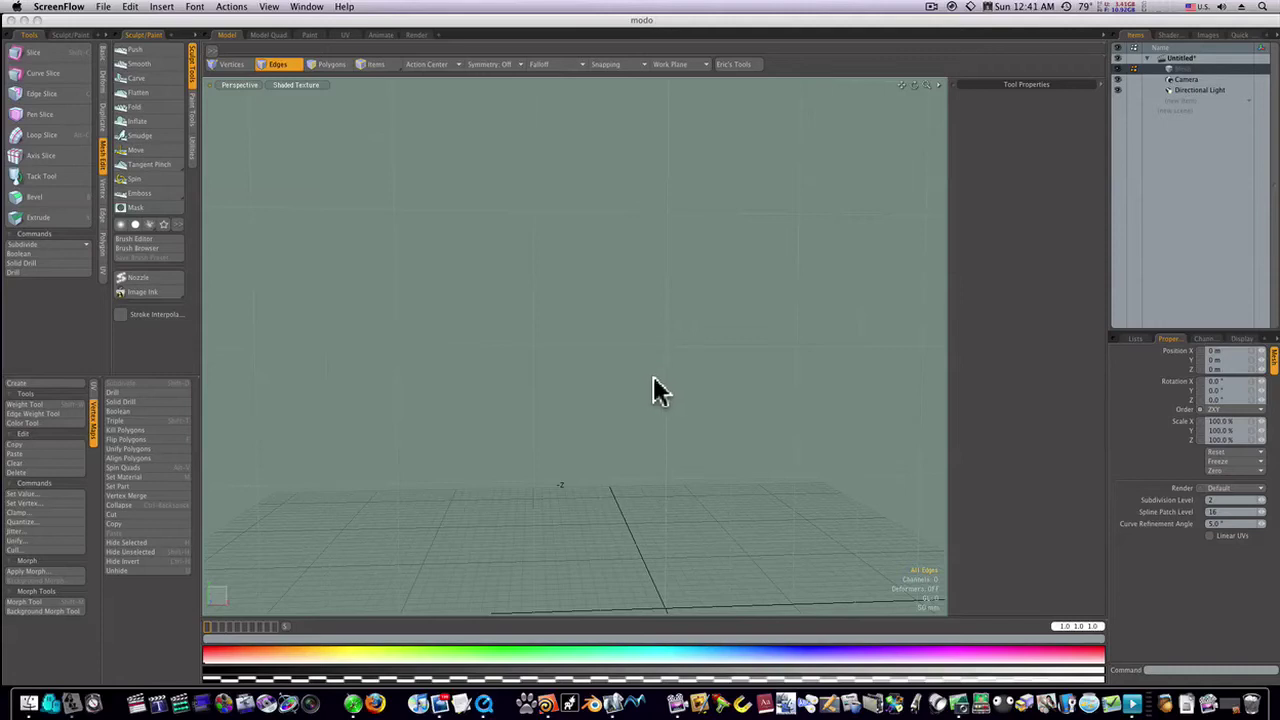
# Create a unit cube at the origin in the empty mesh and fit it in the view.
pyautogui.click(655, 390)
pyautogui.moveTo(623, 426)
pyautogui.keyDown('alt'); pyautogui.mouseDown()
pyautogui.moveTo(623, 281)
pyautogui.moveTo(651, 430)
pyautogui.mouseUp(); pyautogui.keyUp('alt')
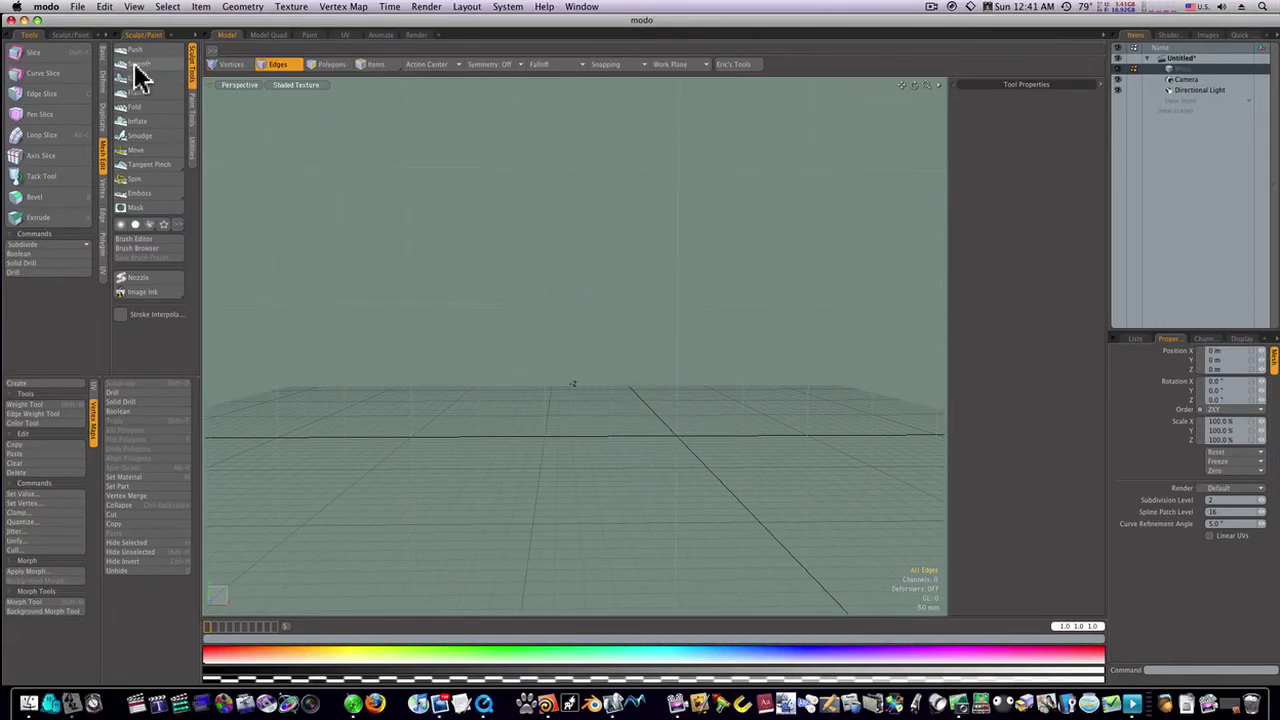
pyautogui.click(104, 57)
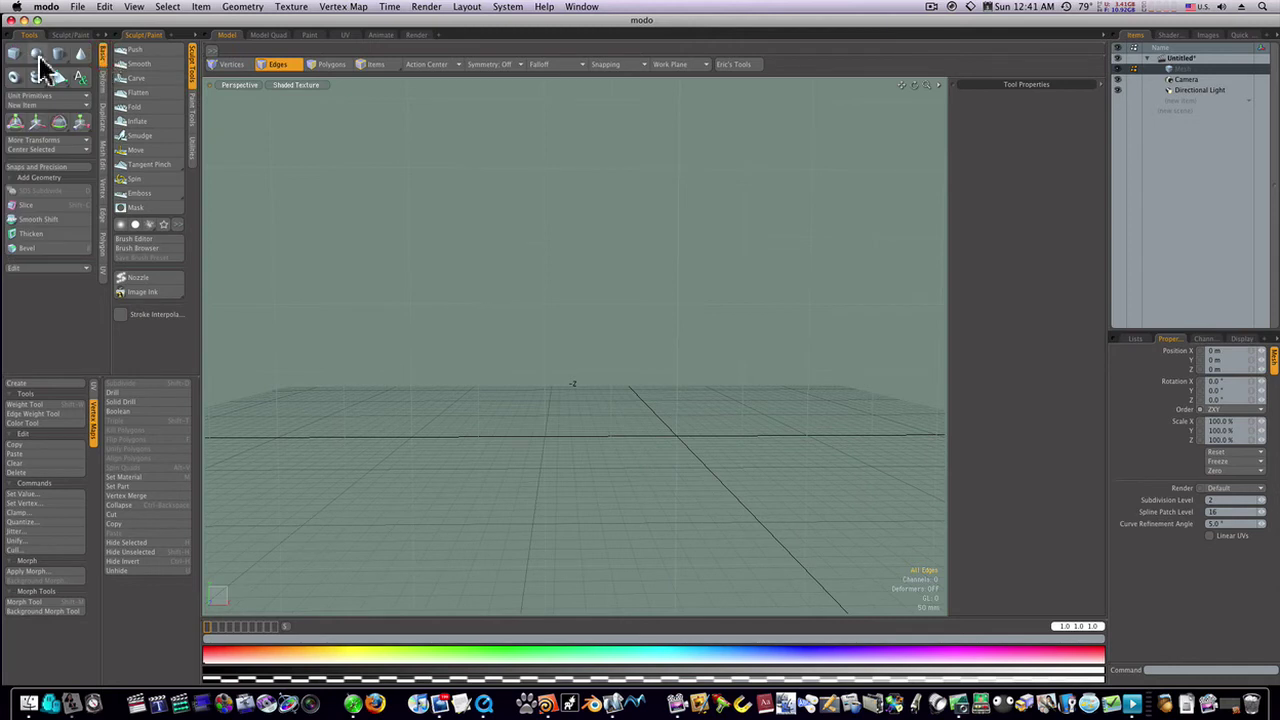
pyautogui.click(14, 53)
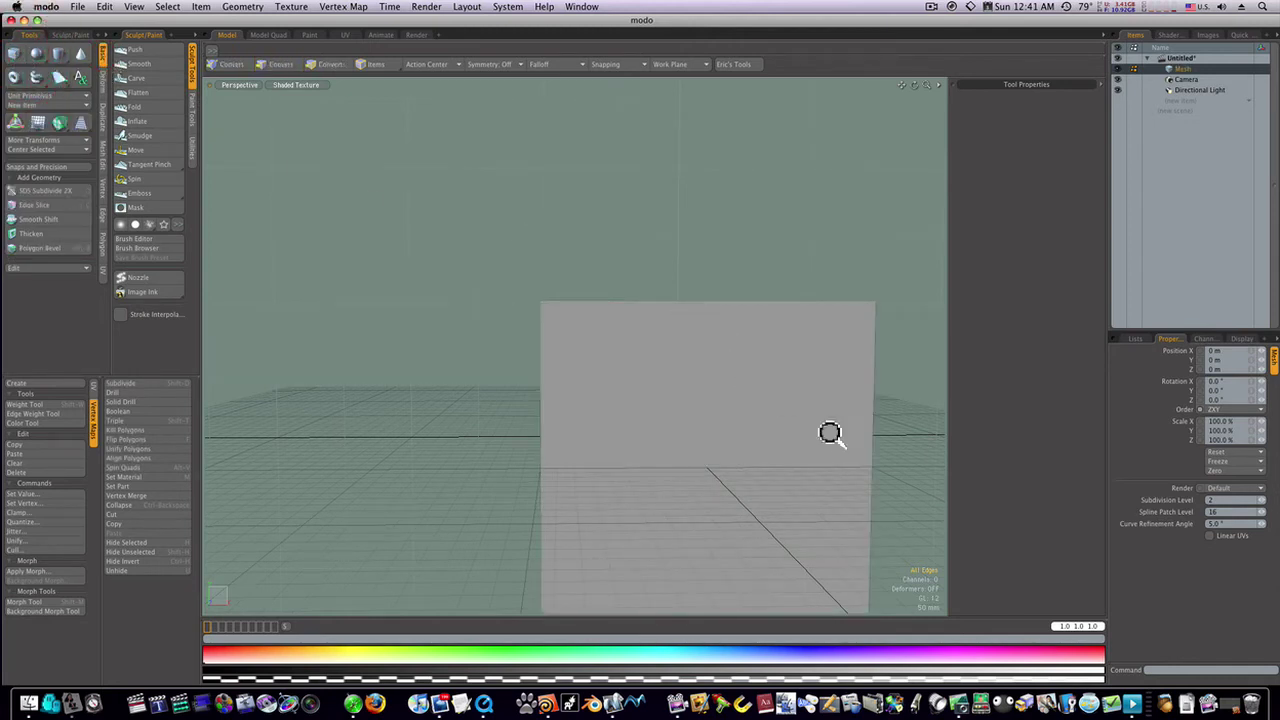
pyautogui.press('2')
pyautogui.keyDown('ctrl'); pyautogui.keyDown('alt'); pyautogui.moveTo(830, 432); pyautogui.dragTo(634, 403); pyautogui.keyUp('alt'); pyautogui.keyUp('ctrl')
pyautogui.hotkey('shift', 'a')
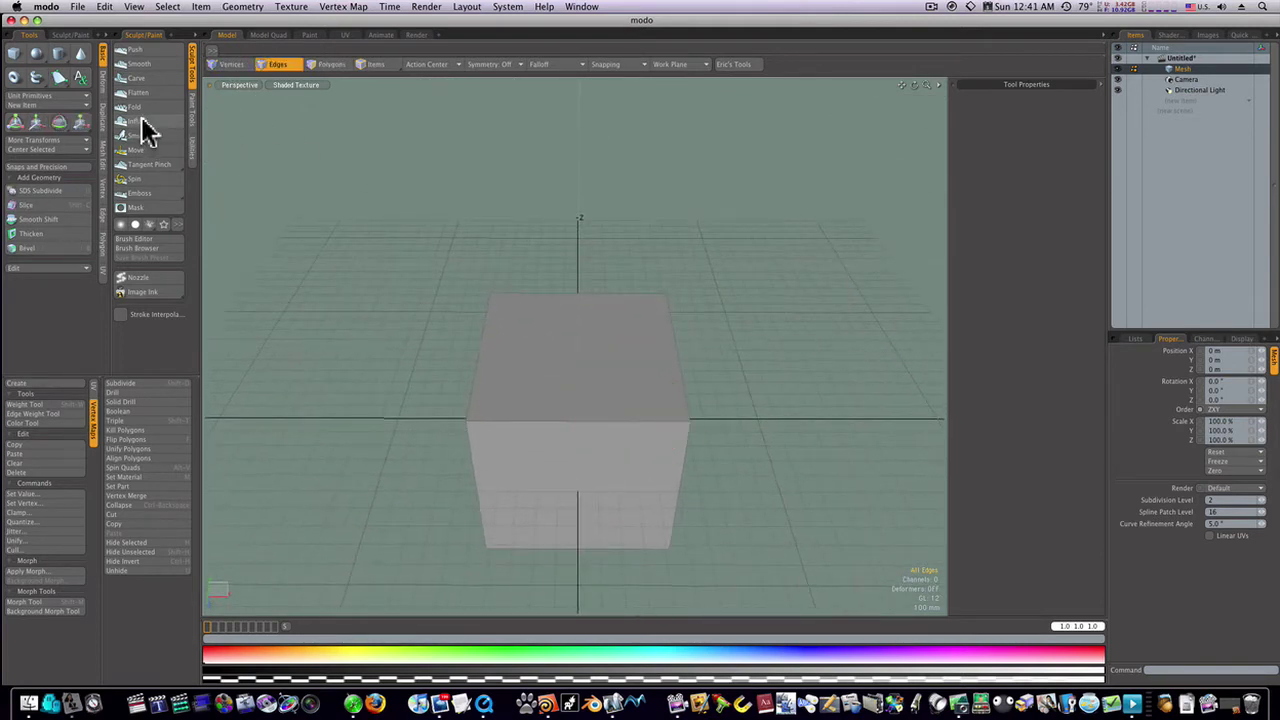
# Cut one diagonal across the cube's top face from corner to corner with Edge Slice.
pyautogui.click(103, 150)
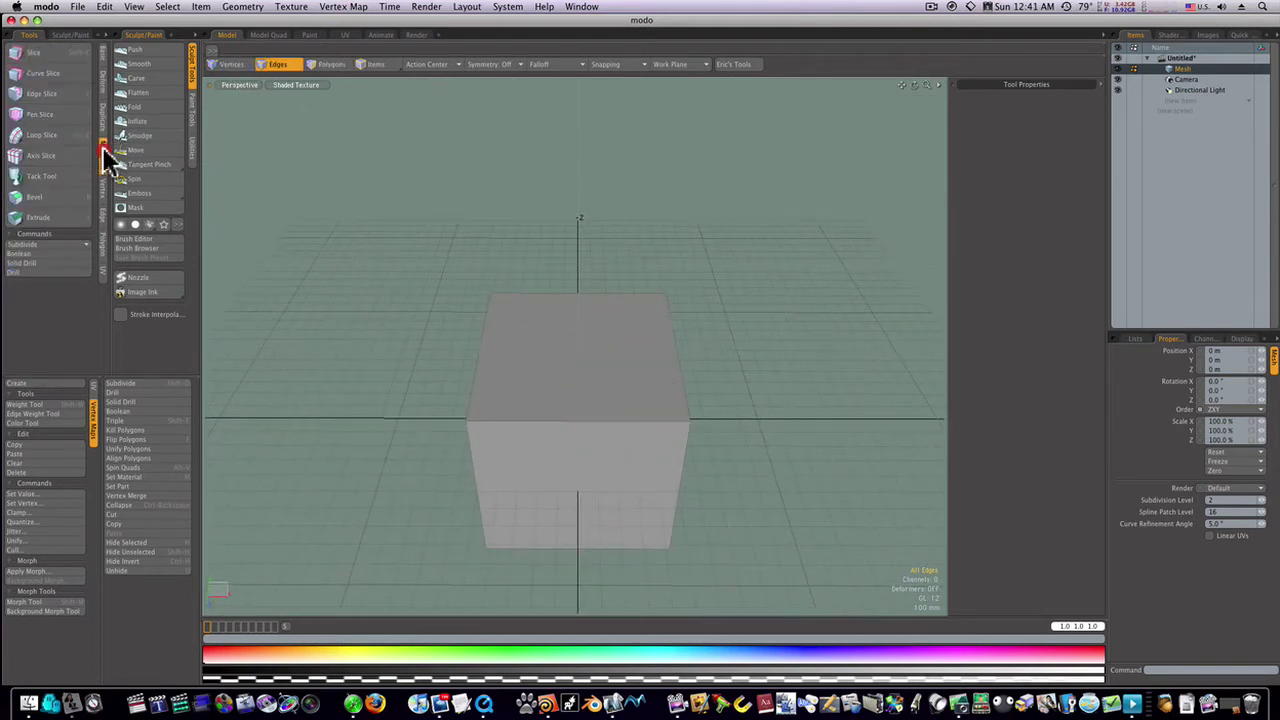
pyautogui.click(62, 97)
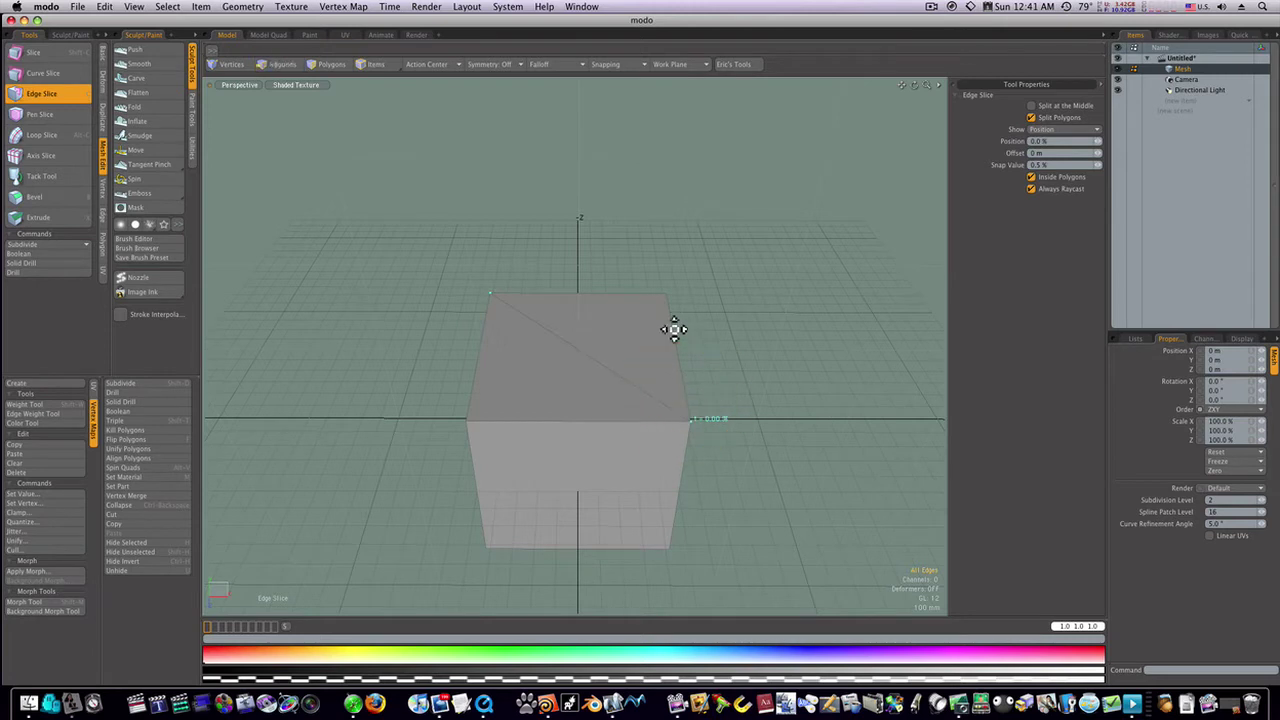
pyautogui.press('2')
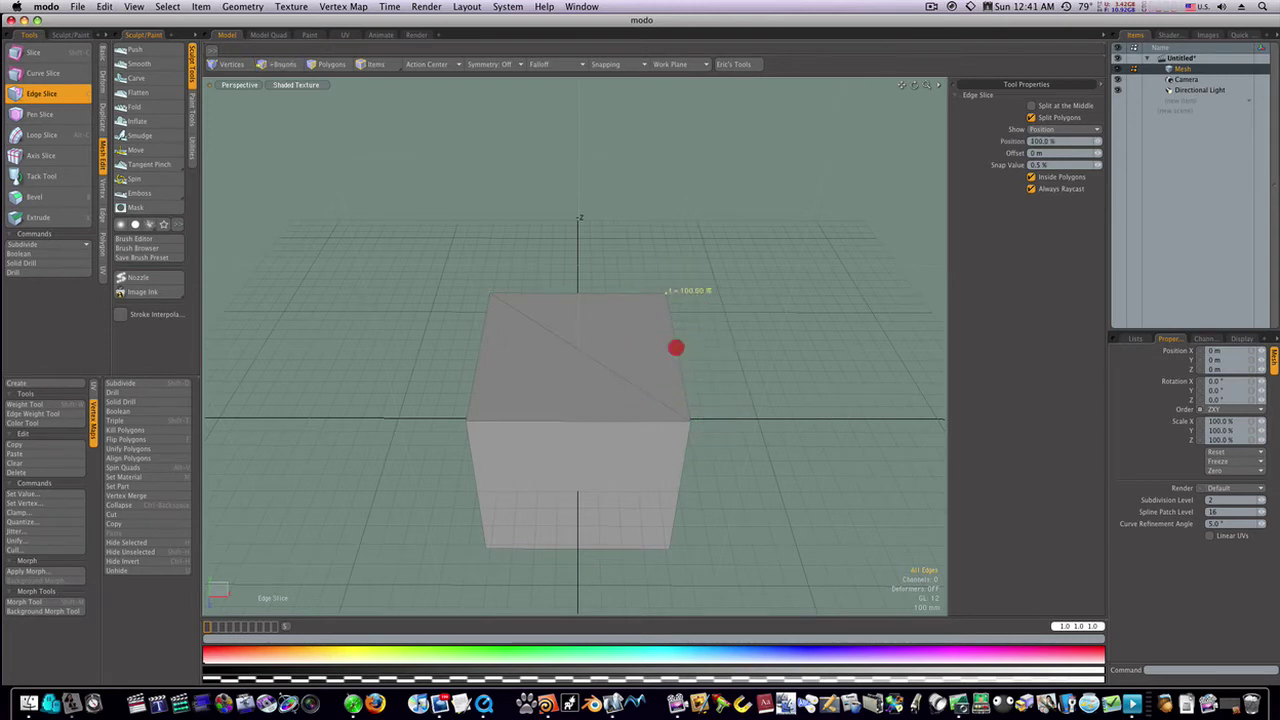
# Edge Slice the opposite diagonal of the top face through the first diagonal's midpoint, using Split at the Middle for the central point.
pyautogui.click(676, 347)
pyautogui.click(1031, 117)
pyautogui.click(1033, 106)
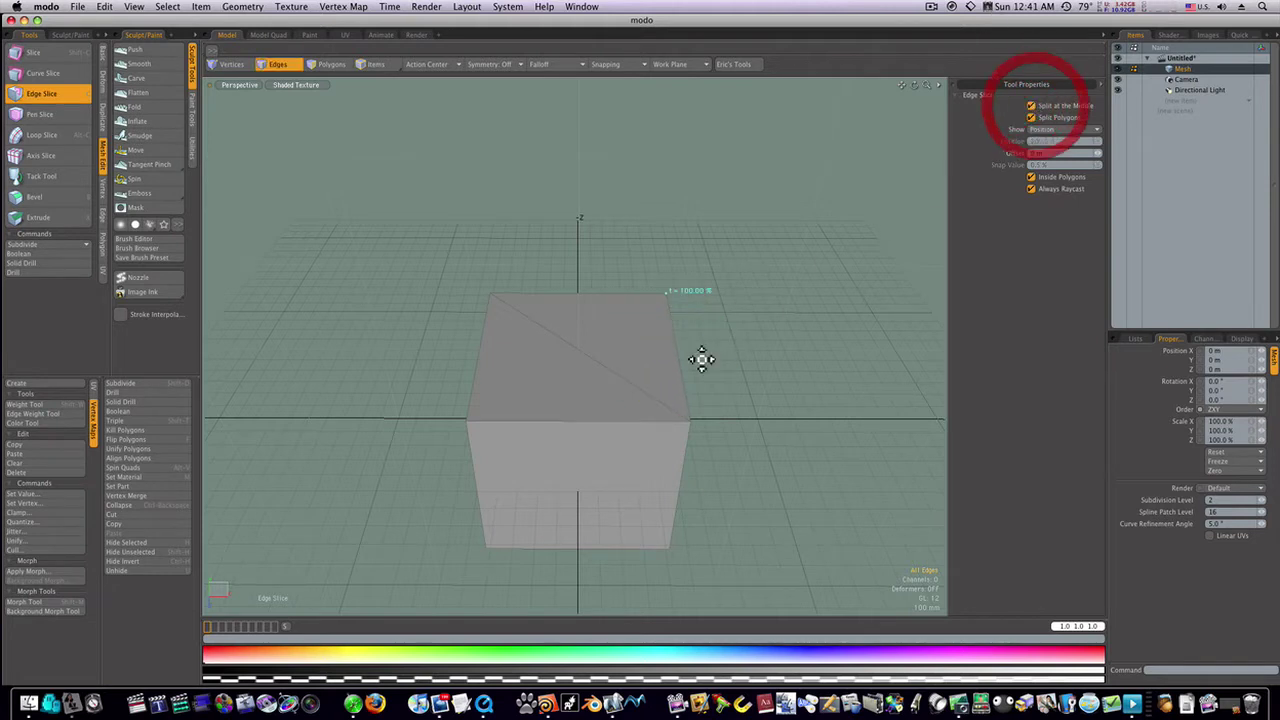
pyautogui.click(579, 349)
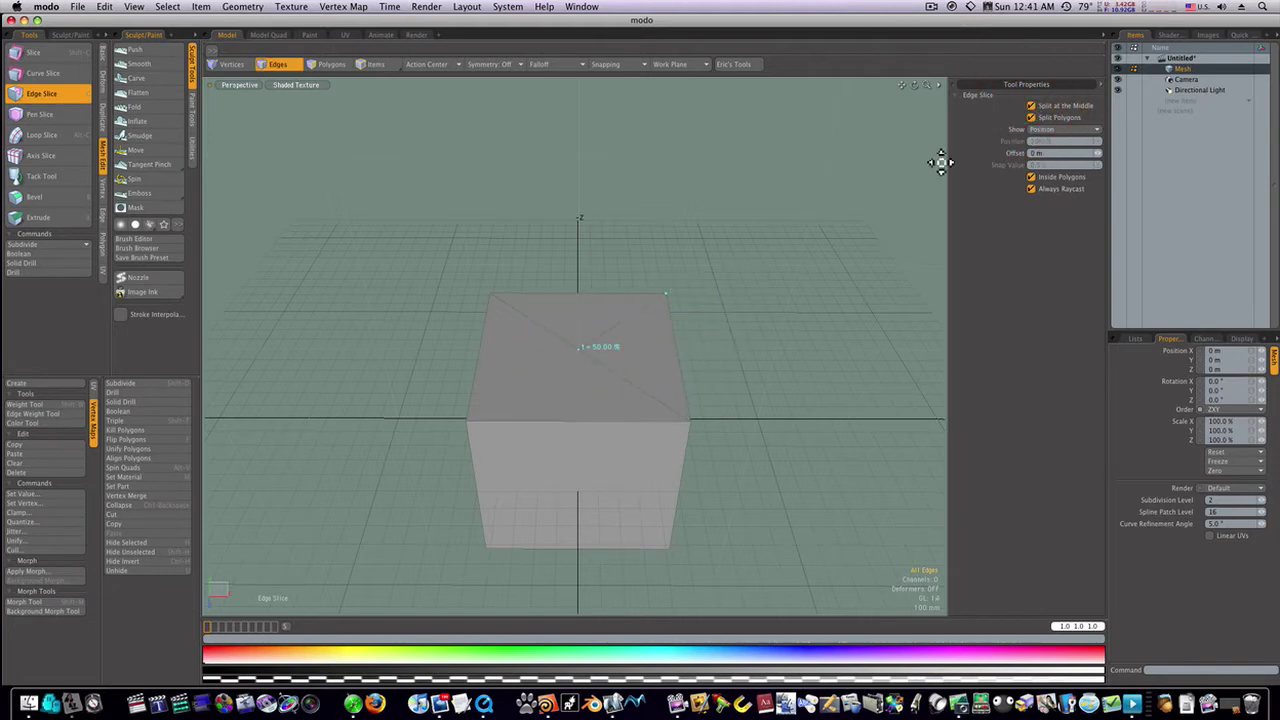
pyautogui.click(1031, 106)
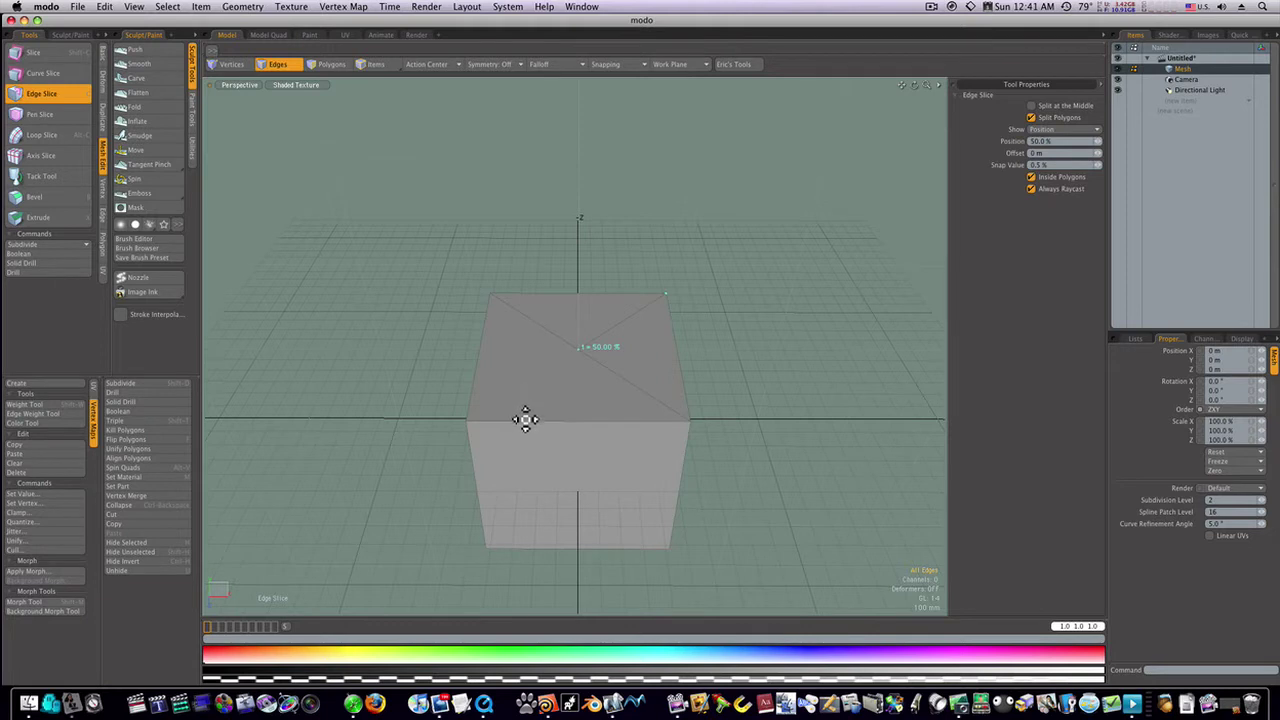
pyautogui.press('space')
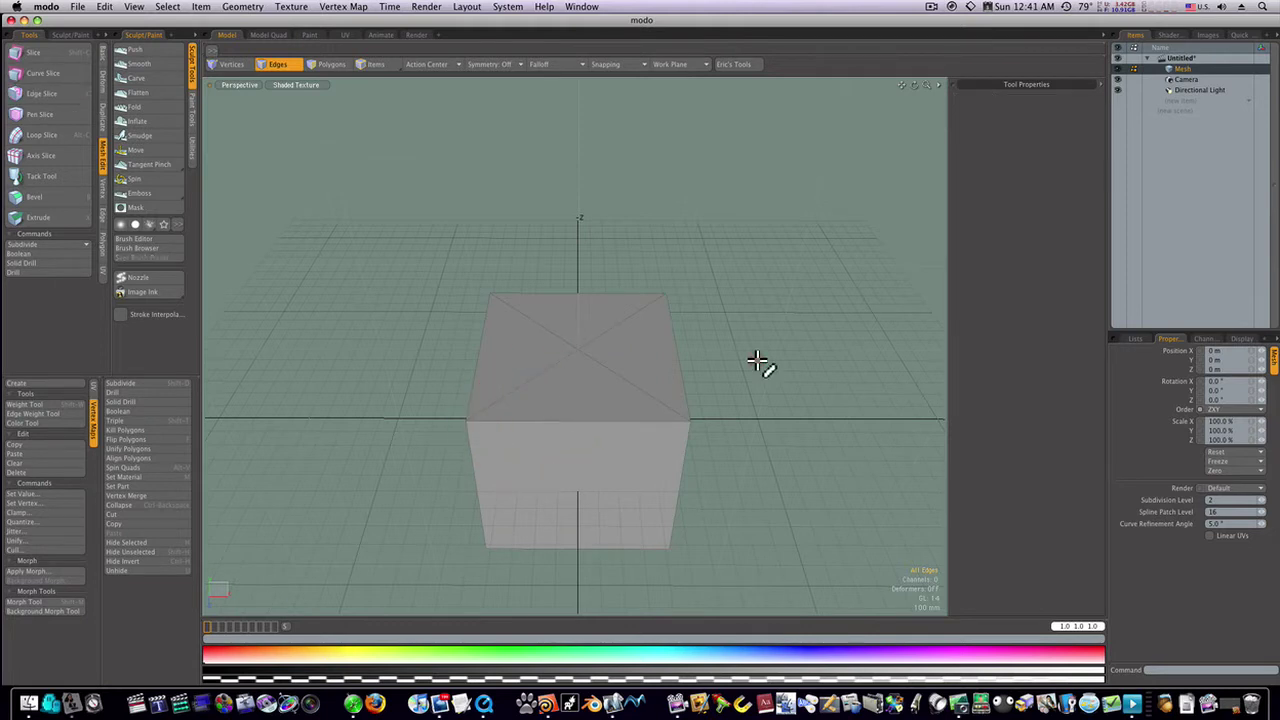
# Raise the center vertex of the cube's top face by 875 mm along Y to form a pyramid roof.
pyautogui.press('space')
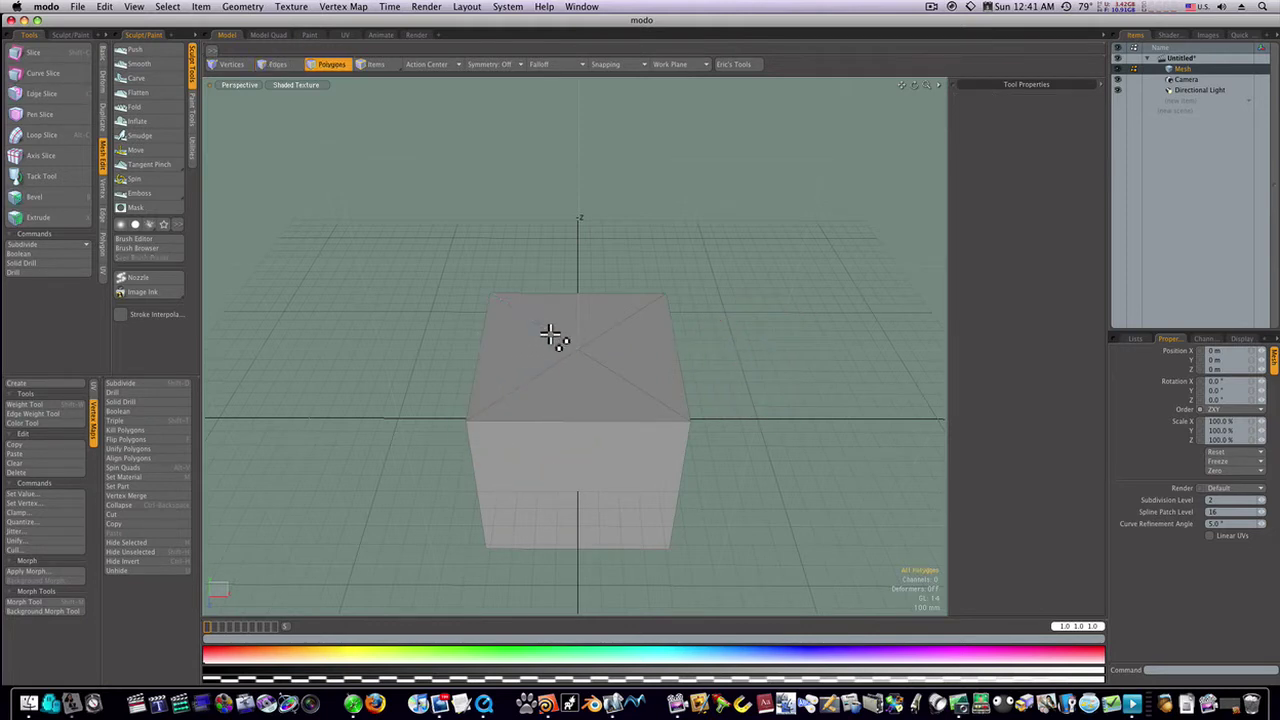
pyautogui.press('space')
pyautogui.click(589, 359)
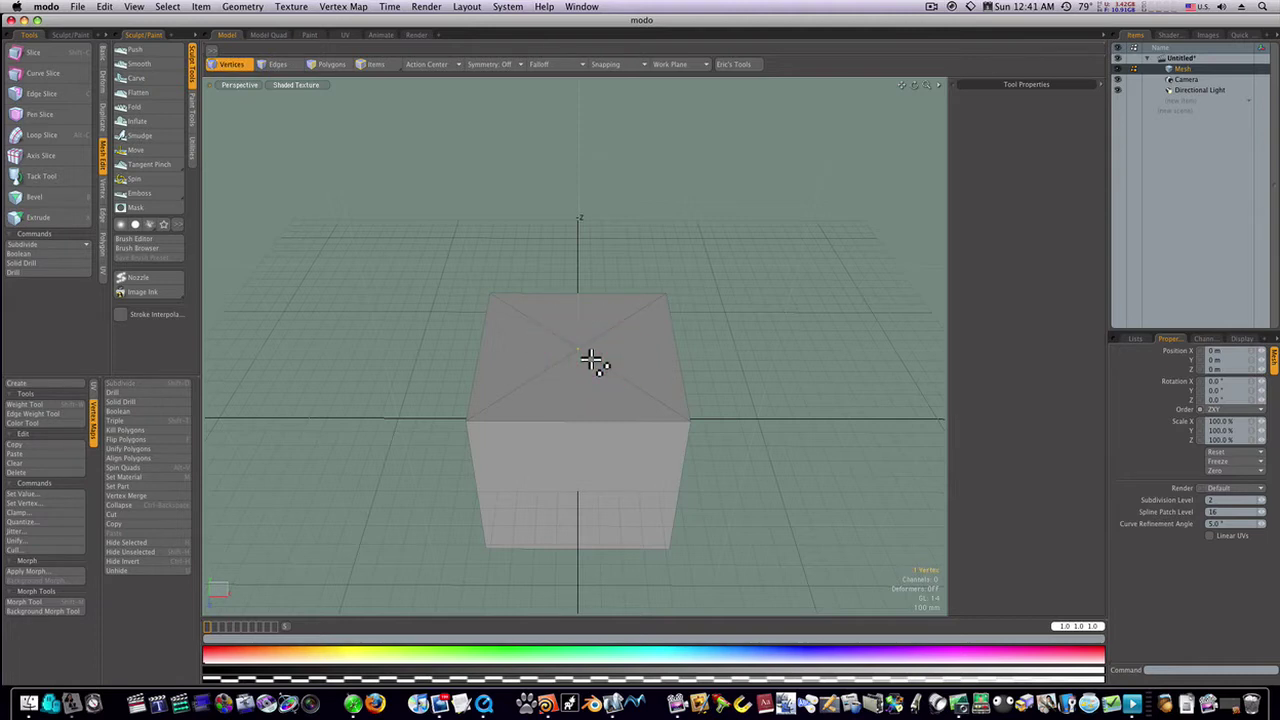
pyautogui.press('w')
pyautogui.keyDown('alt'); pyautogui.moveTo(587, 349); pyautogui.dragTo(578, 135); pyautogui.keyUp('alt')
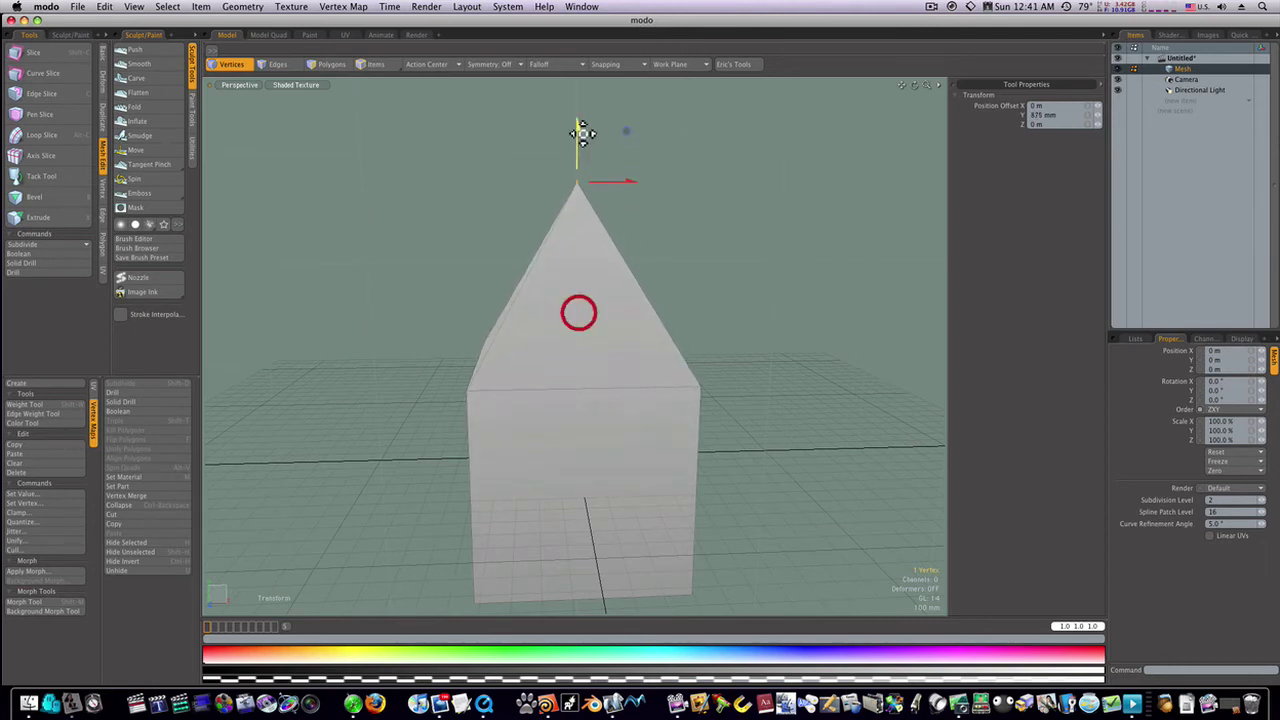
pyautogui.press('space')
pyautogui.click(729, 345)
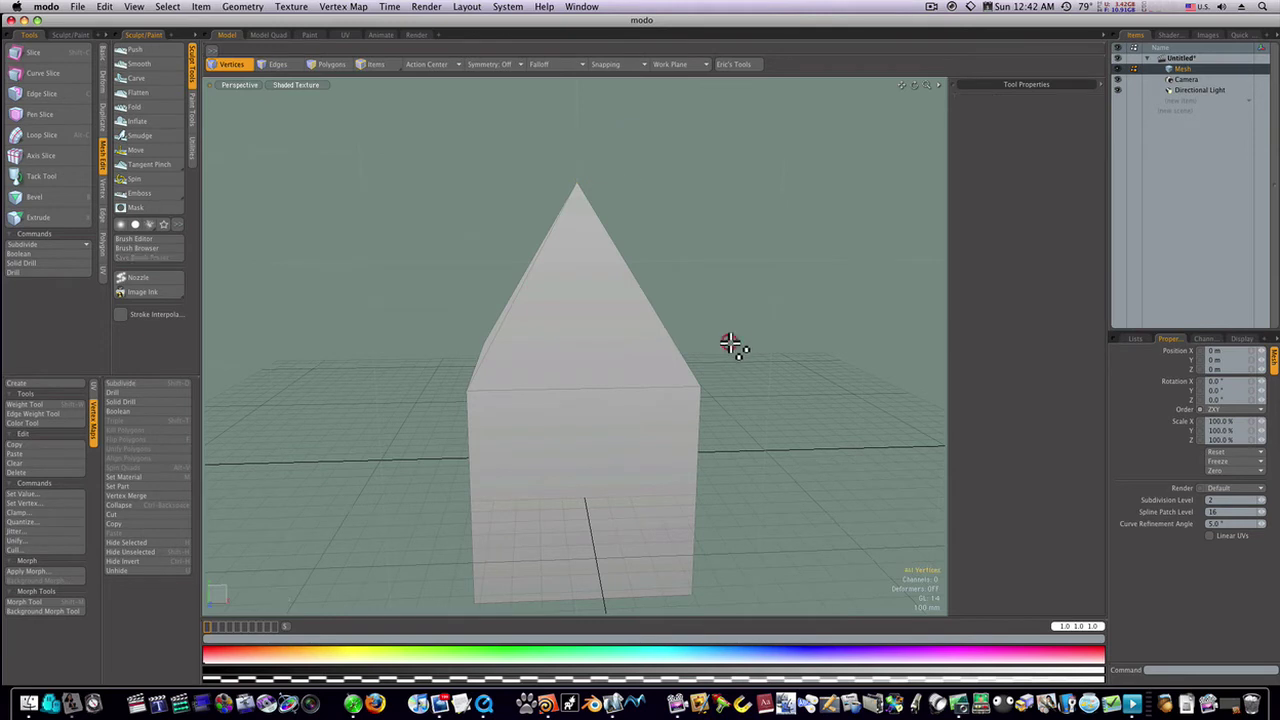
# Preview the roofed cube as a subdivision surface, and switch it back to plain polygons.
pyautogui.keyDown('alt'); pyautogui.moveTo(741, 376); pyautogui.dragTo(743, 403); pyautogui.keyUp('alt')
pyautogui.click(743, 402)
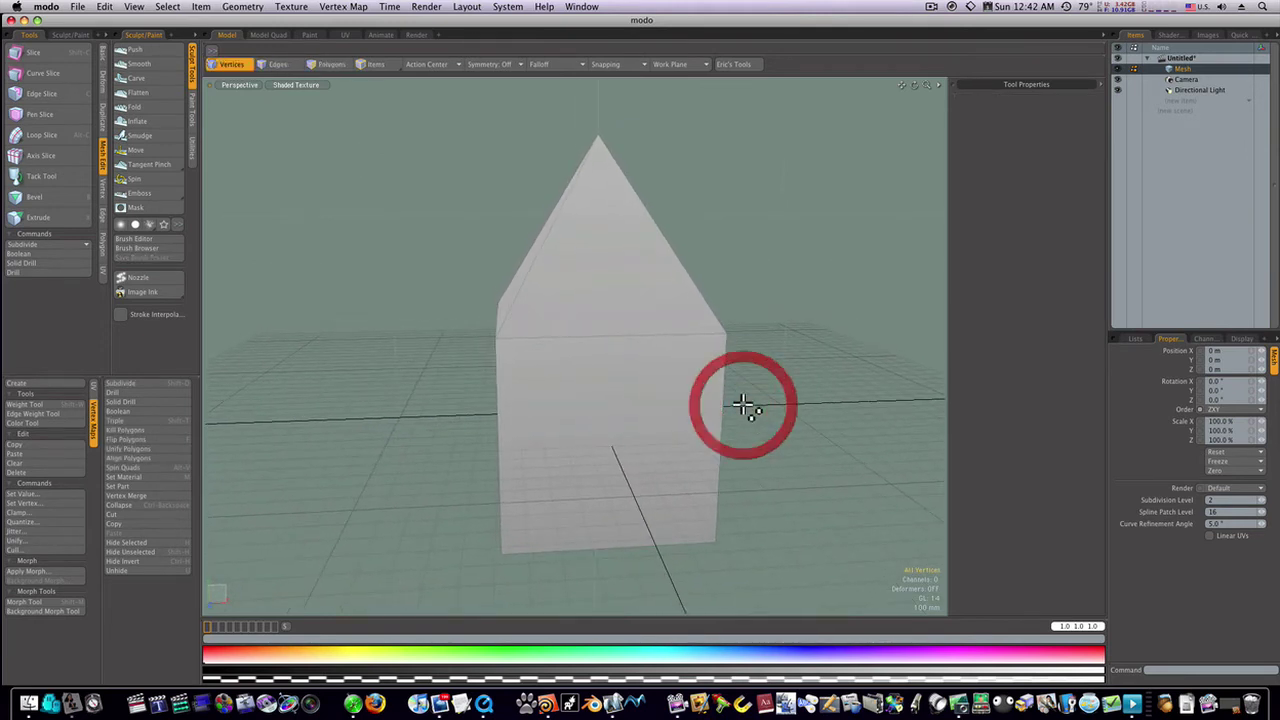
pyautogui.press('Tab')
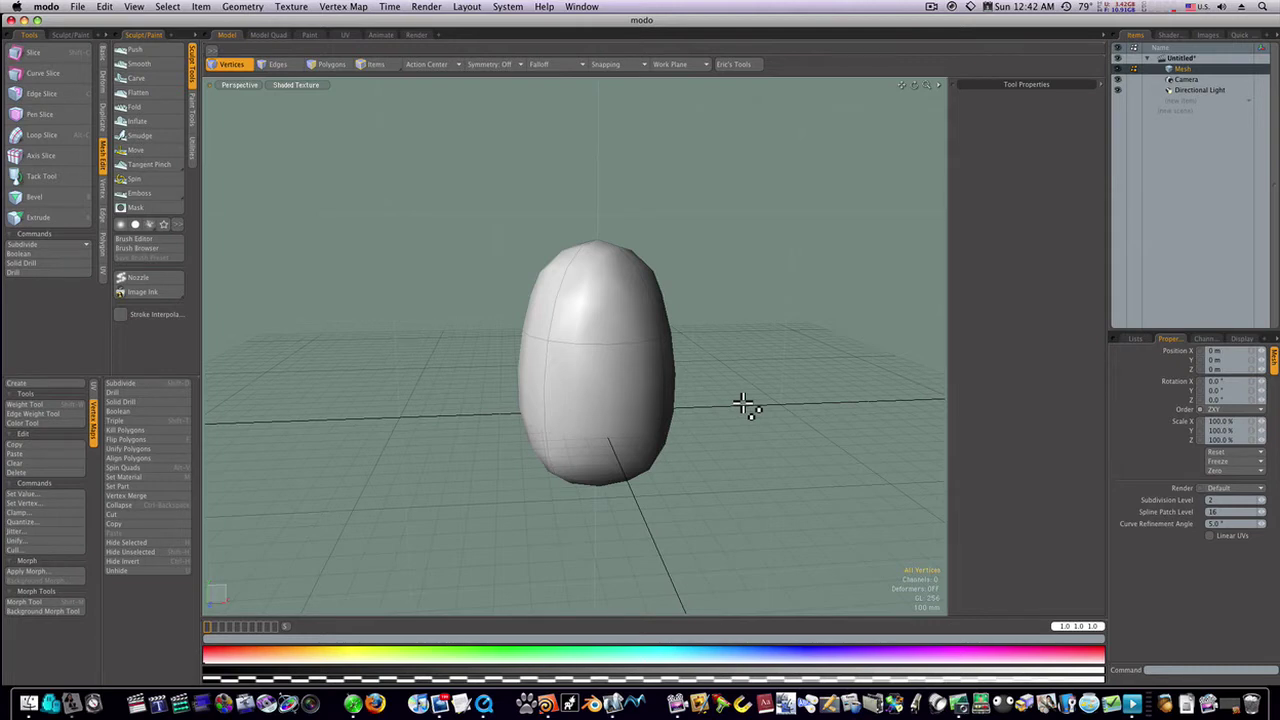
pyautogui.press('Tab')
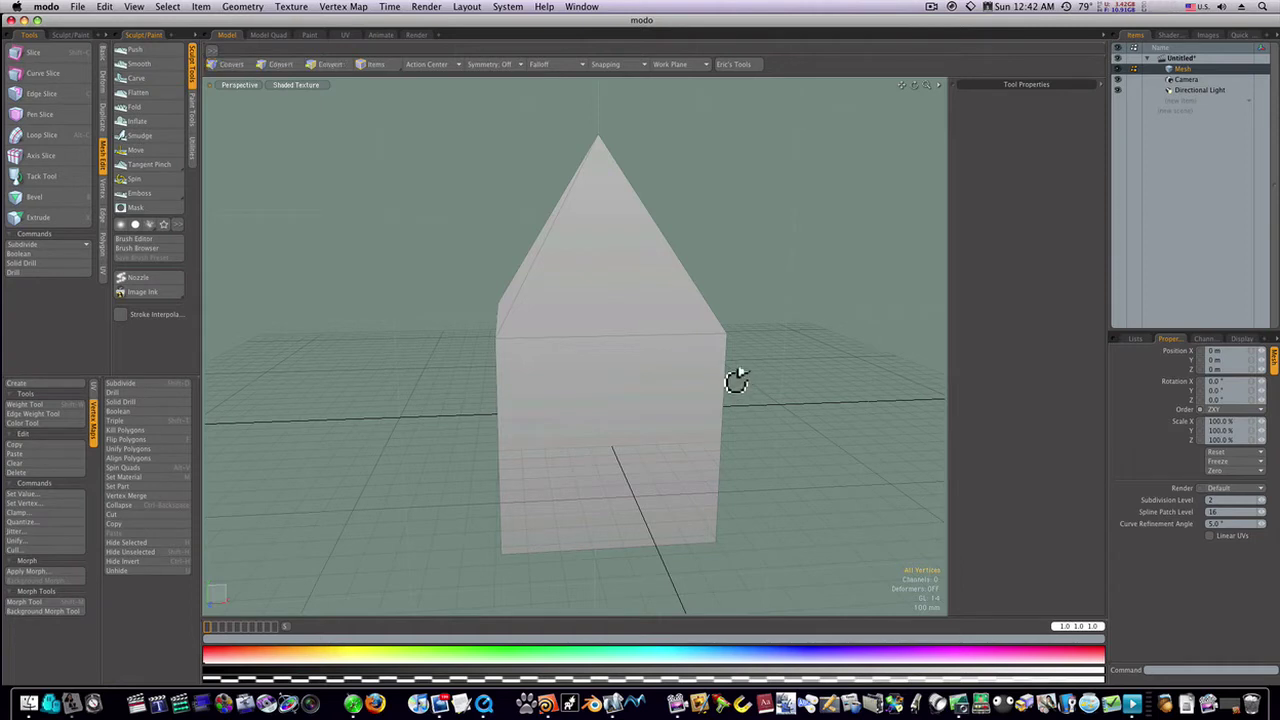
# Loop Slice around the cube's side walls at 97% to add an edge loop just below the pyramid roof, and clear the selection.
pyautogui.moveTo(731, 377)
pyautogui.keyDown('alt'); pyautogui.mouseDown()
pyautogui.moveTo(729, 394)
pyautogui.moveTo(698, 378)
pyautogui.moveTo(729, 377)
pyautogui.mouseUp(); pyautogui.keyUp('alt')
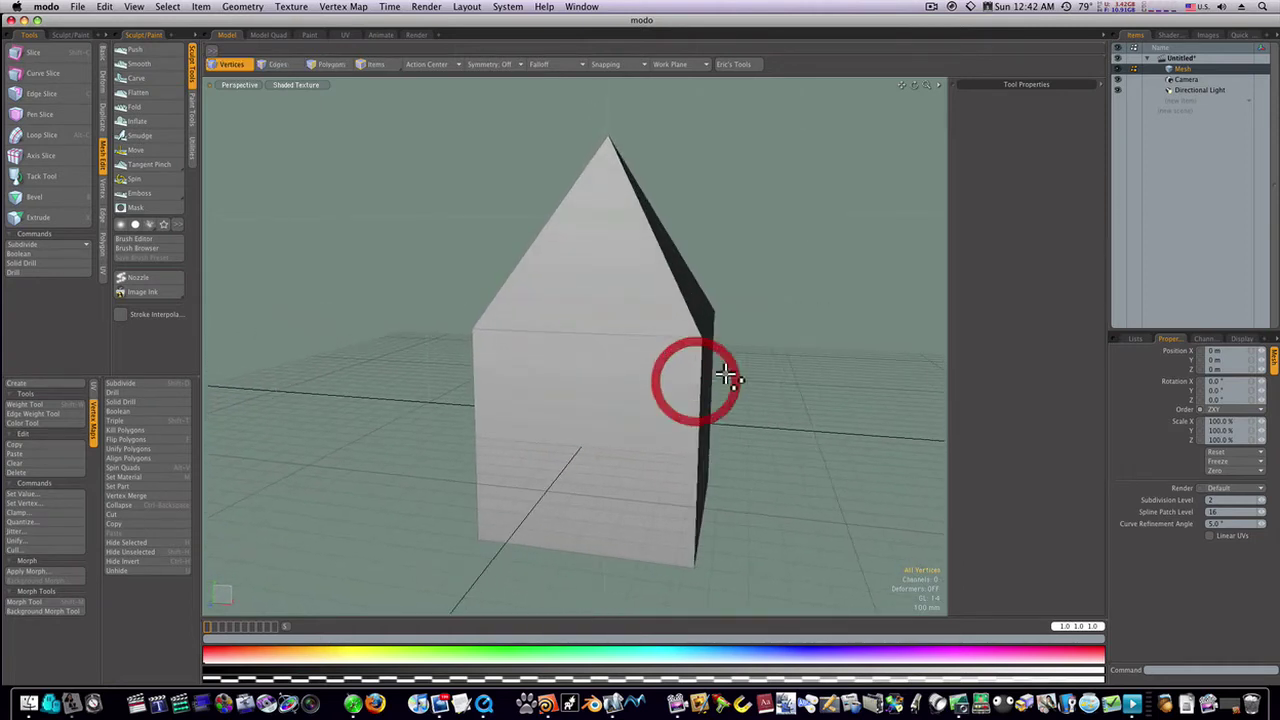
pyautogui.click(328, 65)
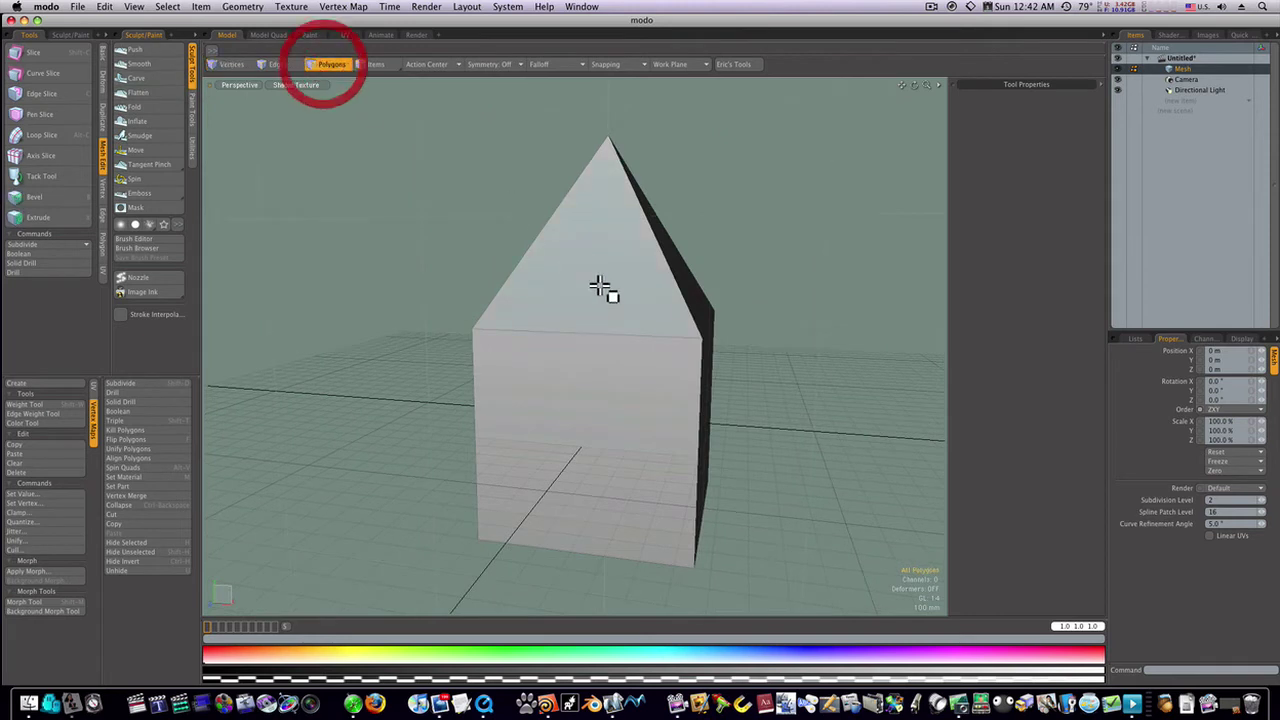
pyautogui.keyDown('alt'); pyautogui.moveTo(639, 352); pyautogui.dragTo(609, 354); pyautogui.keyUp('alt')
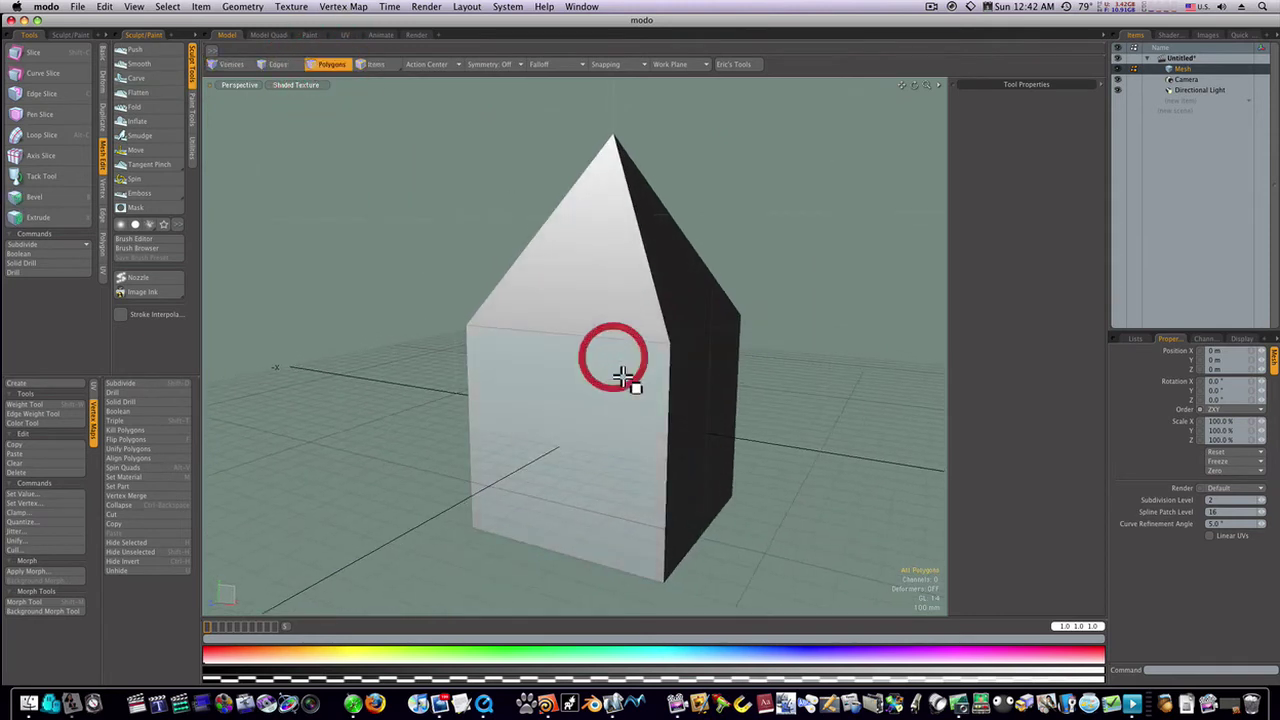
pyautogui.click(634, 386)
pyautogui.keyDown('shift'); pyautogui.click(679, 379); pyautogui.keyUp('shift')
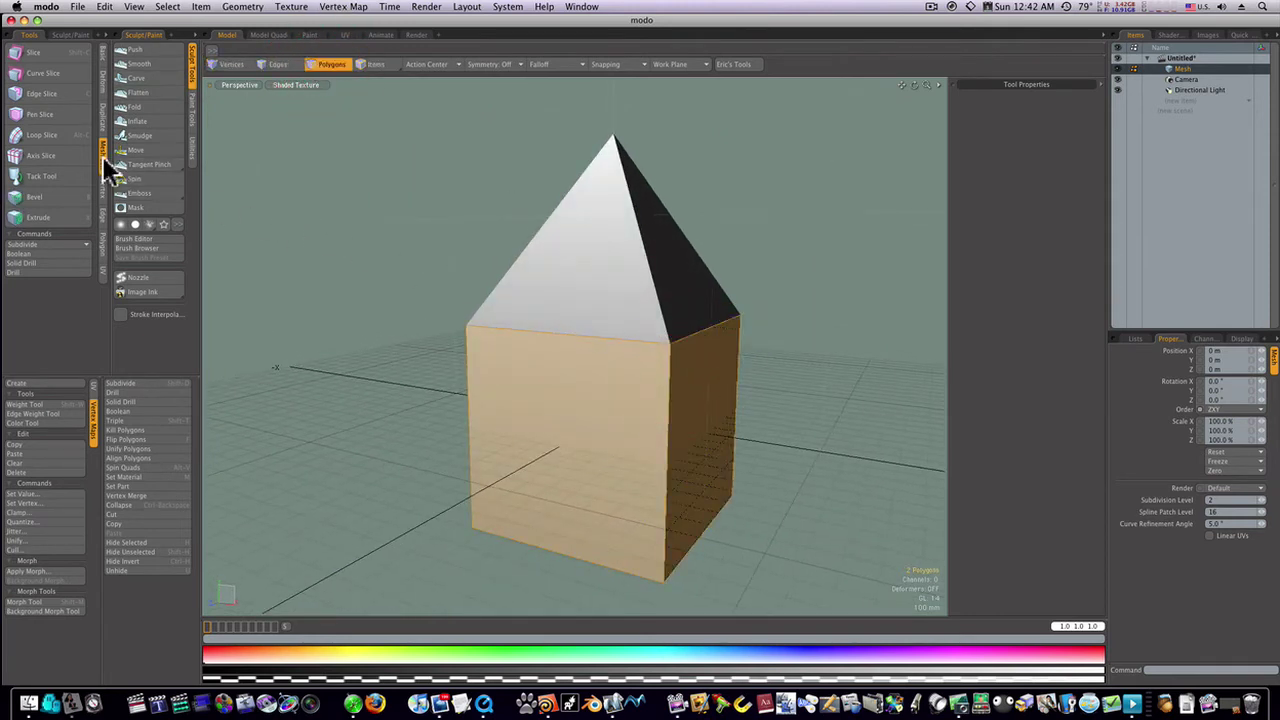
pyautogui.click(60, 136)
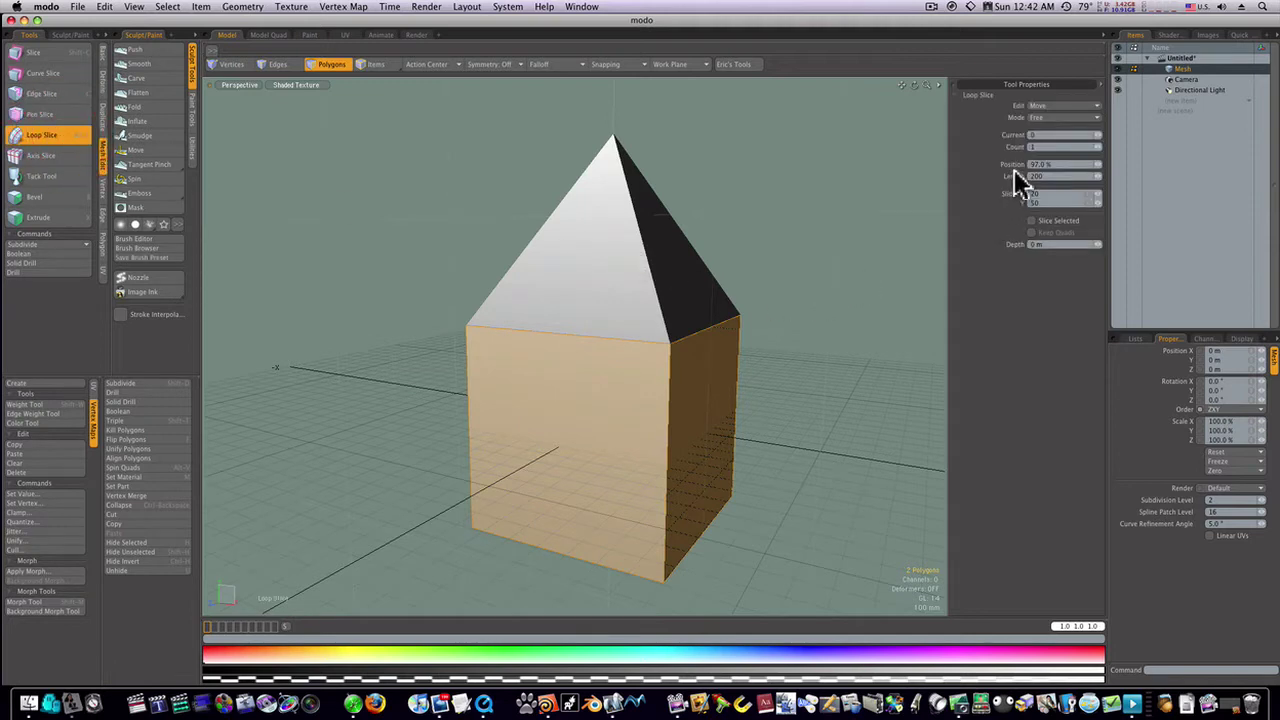
pyautogui.click(624, 432)
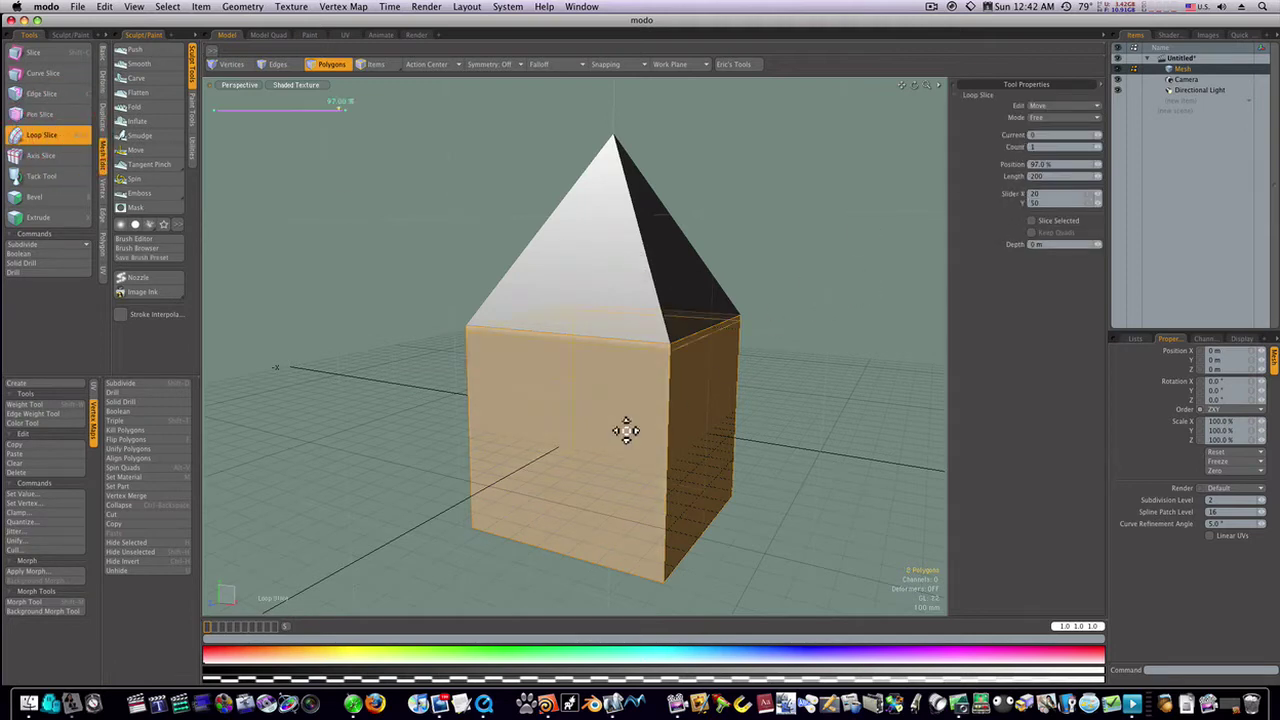
pyautogui.keyDown('ctrl'); pyautogui.keyDown('alt'); pyautogui.moveTo(580, 360); pyautogui.dragTo(665, 363); pyautogui.keyUp('alt'); pyautogui.keyUp('ctrl')
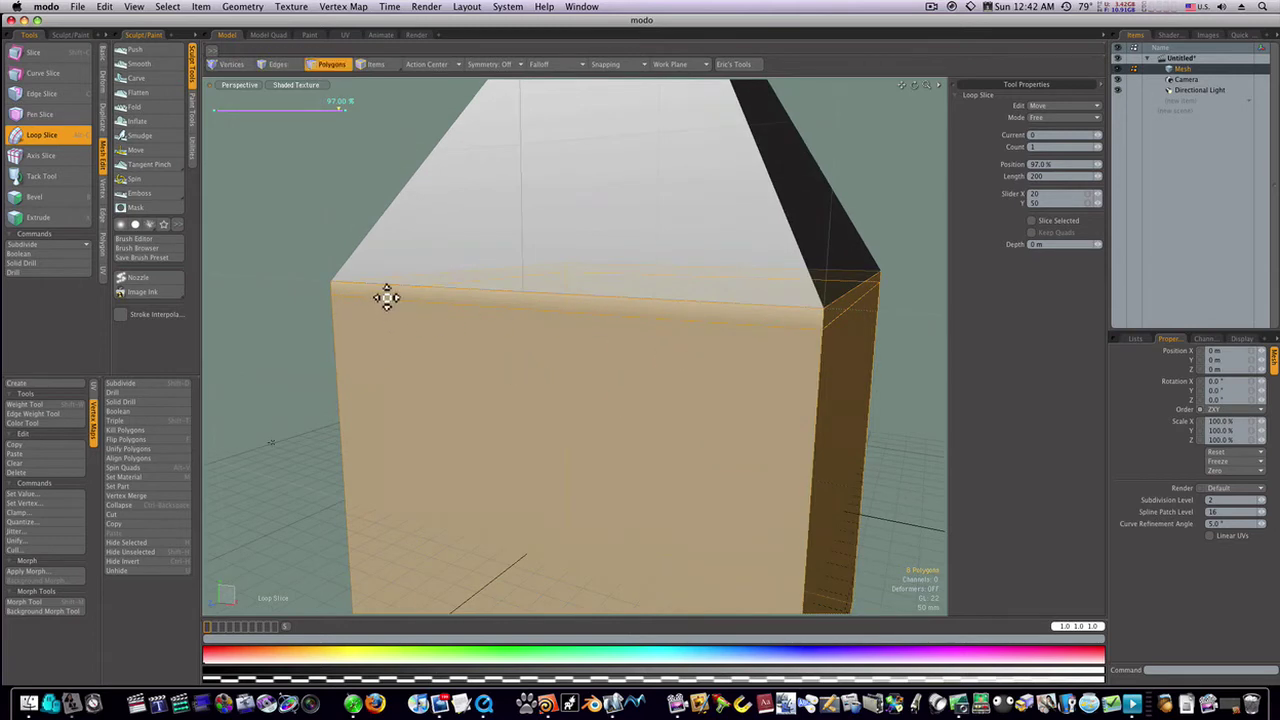
pyautogui.press('space')
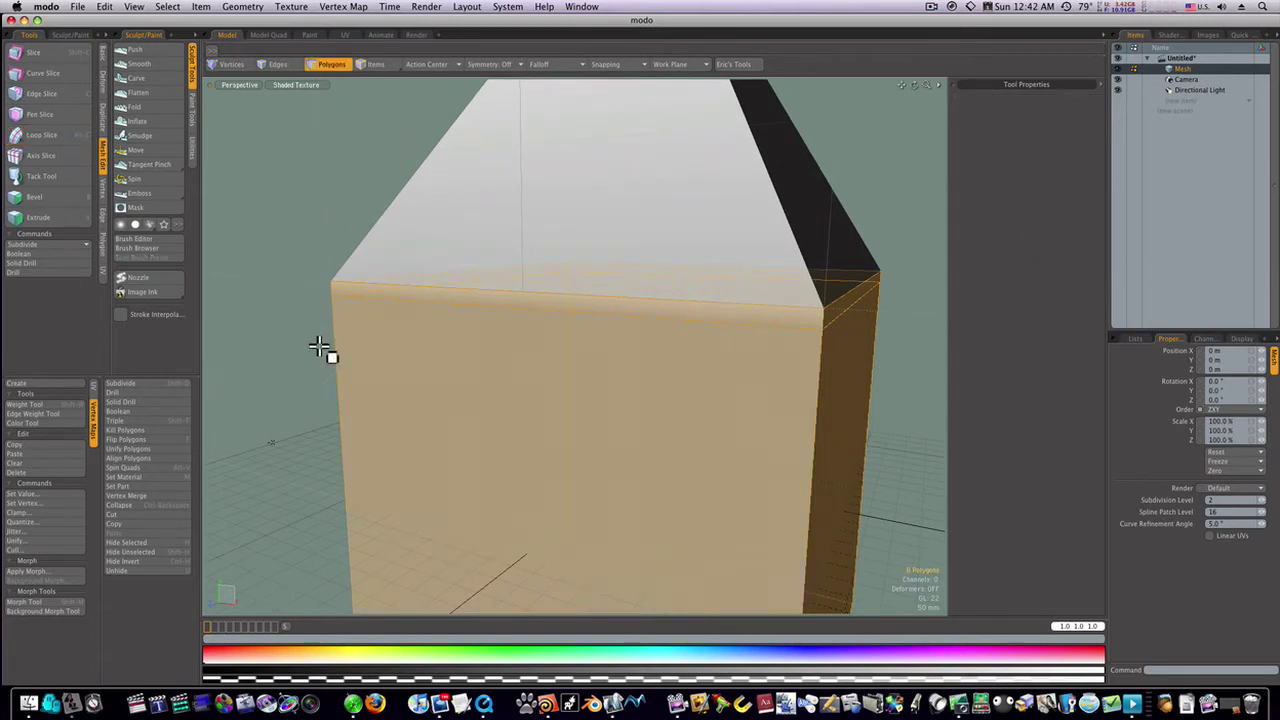
pyautogui.click(303, 354)
# Check the effect of the added edge loop in subdivision mode, and return to the polygon mesh.
pyautogui.keyDown('ctrl'); pyautogui.keyDown('alt'); pyautogui.moveTo(640, 453); pyautogui.dragTo(683, 429); pyautogui.keyUp('alt'); pyautogui.keyUp('ctrl')
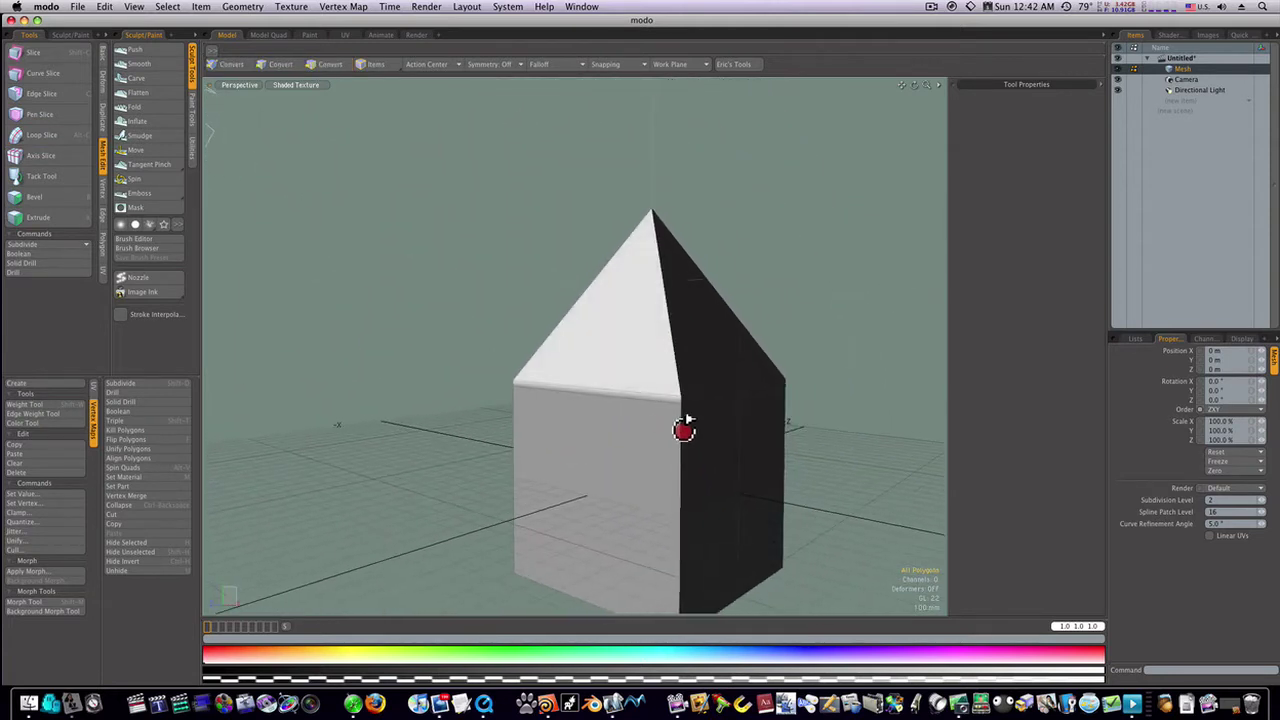
pyautogui.press('3')
pyautogui.press('Tab')
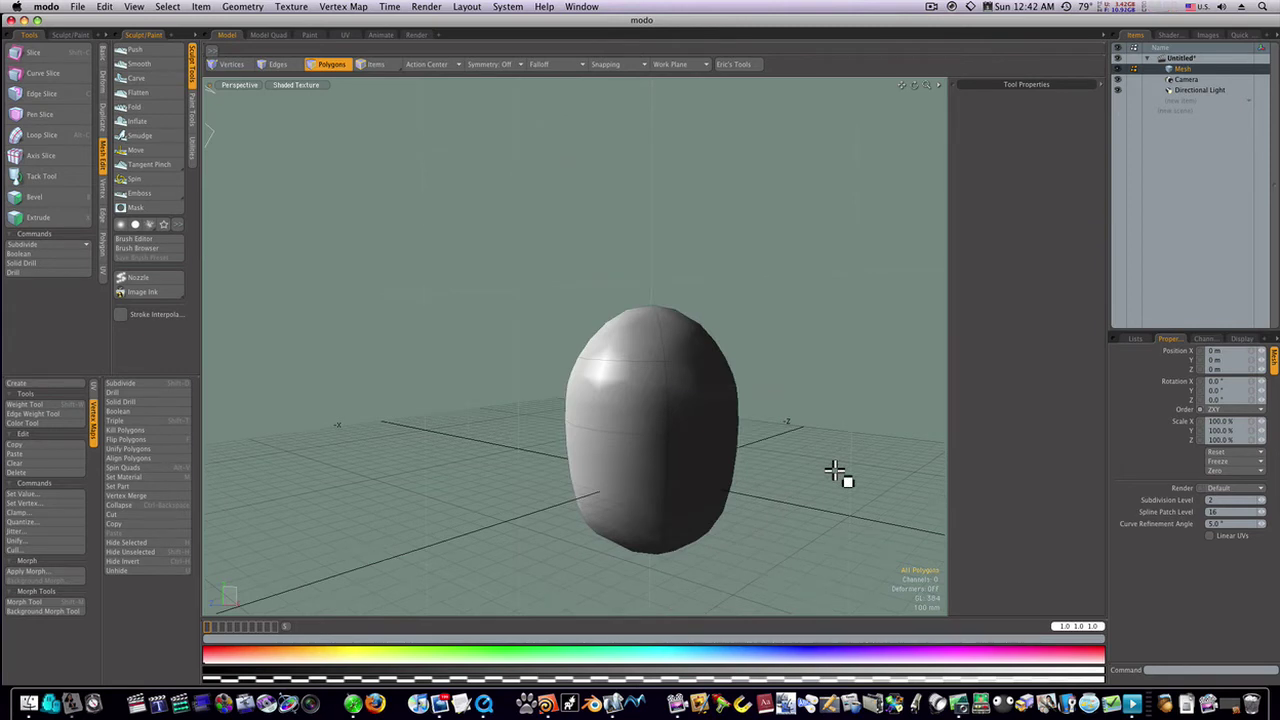
pyautogui.press('Tab')
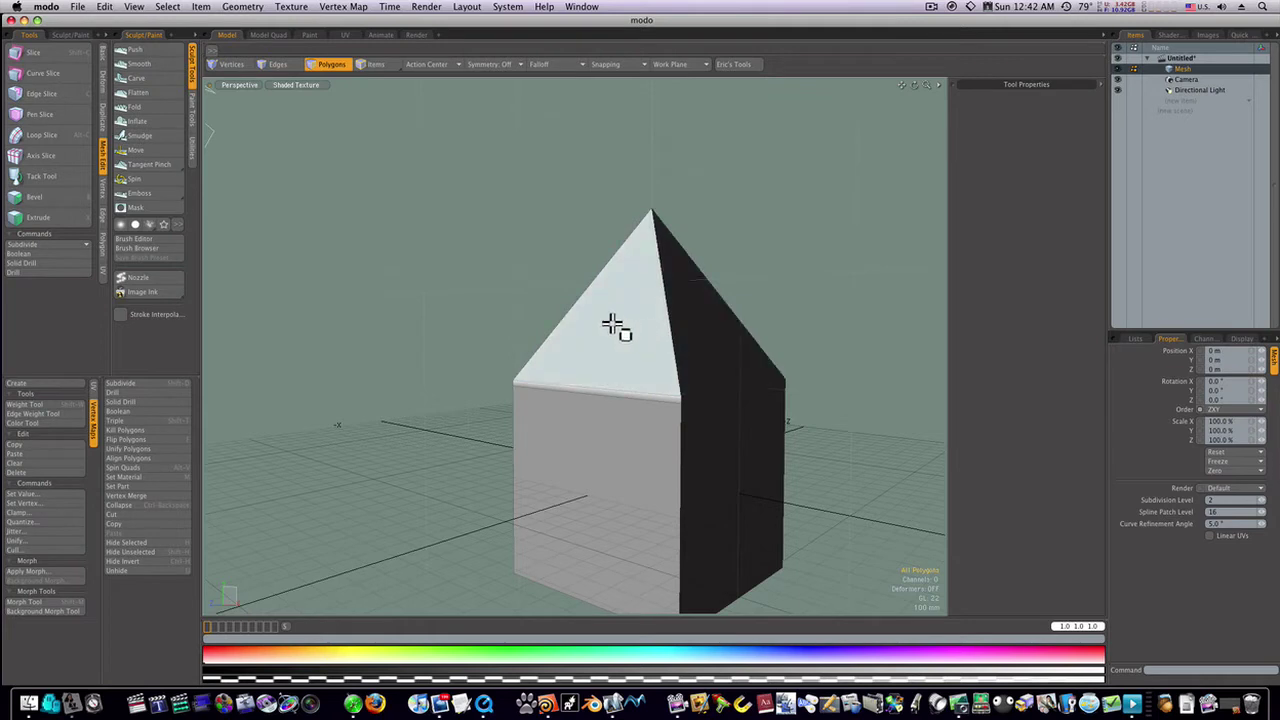
# Try a Loop Slice across the triangular roof faces, moving its position to 43%, and undo it.
pyautogui.keyDown('alt'); pyautogui.moveTo(611, 334); pyautogui.dragTo(574, 366); pyautogui.keyUp('alt')
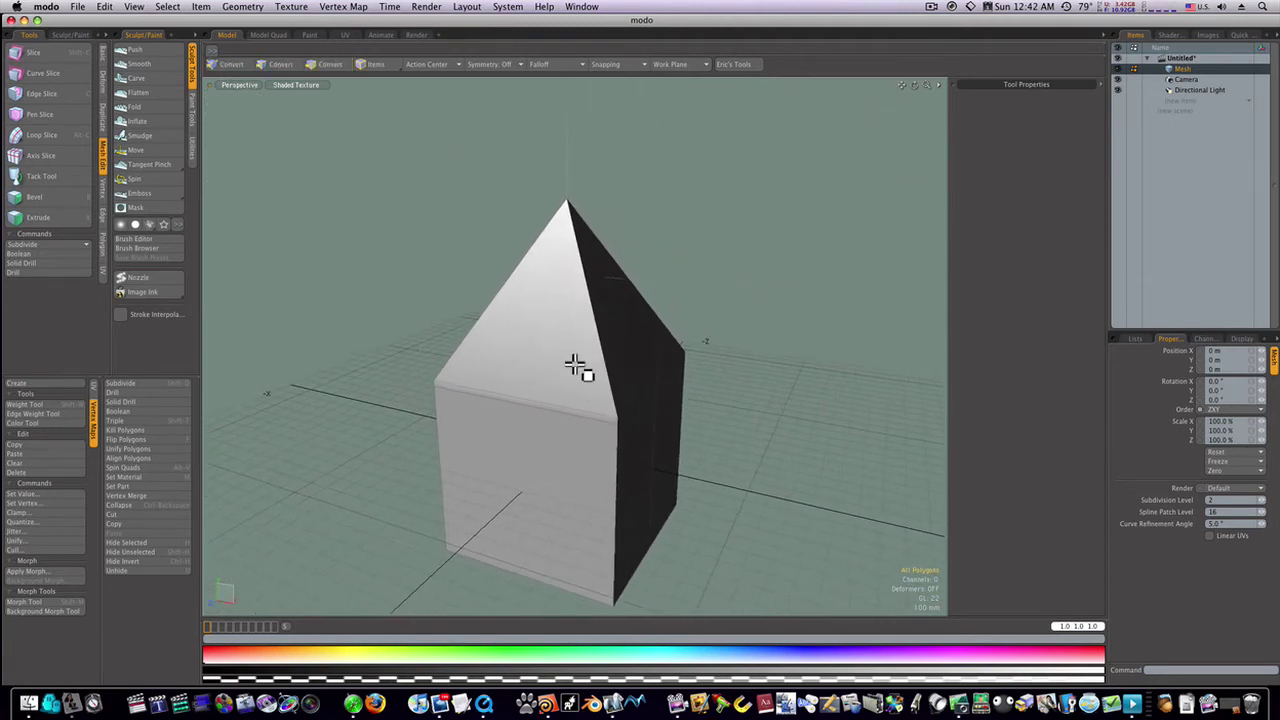
pyautogui.click(600, 352)
pyautogui.keyDown('shift'); pyautogui.click(603, 352); pyautogui.keyUp('shift')
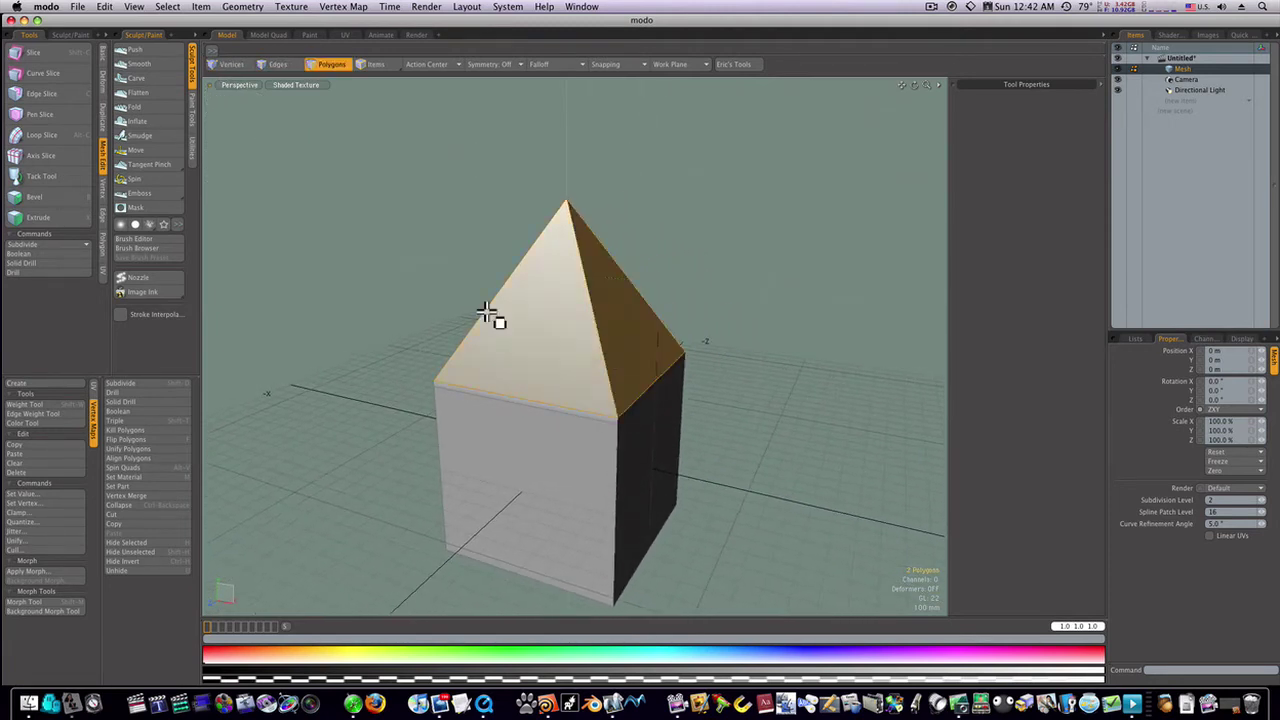
pyautogui.click(58, 133)
pyautogui.click(586, 362)
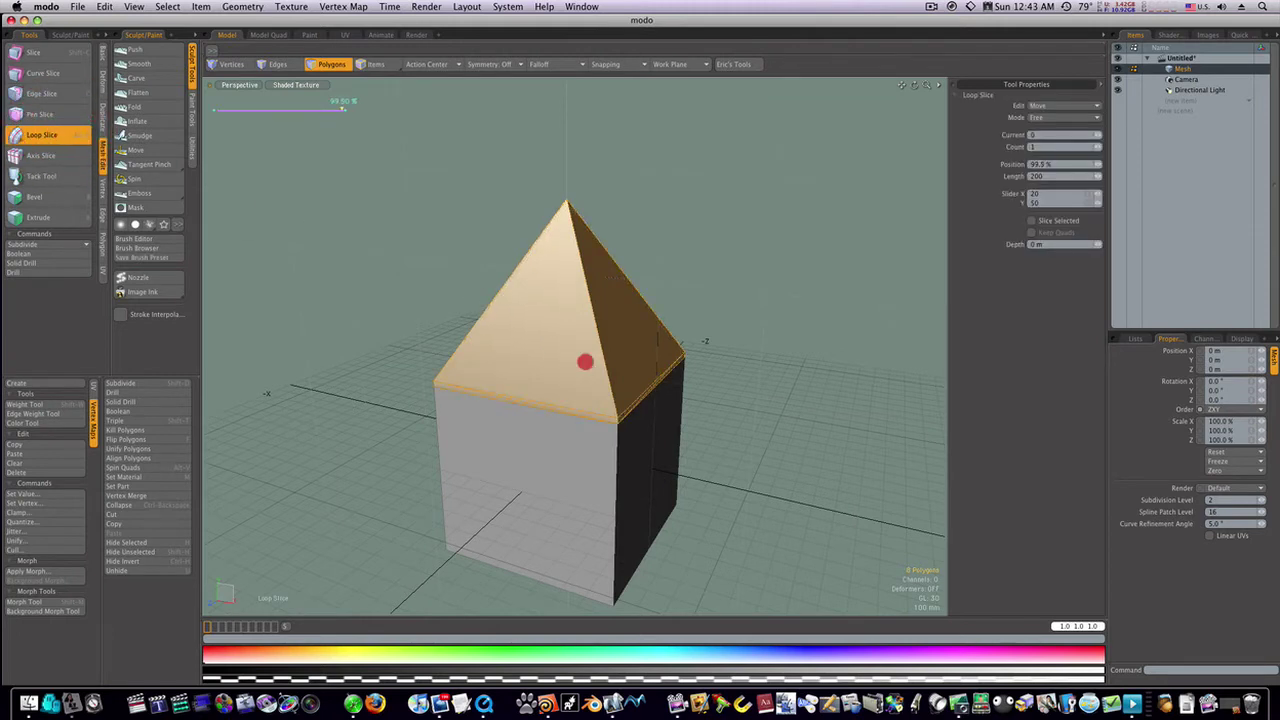
pyautogui.moveTo(585, 362); pyautogui.dragTo(741, 438)
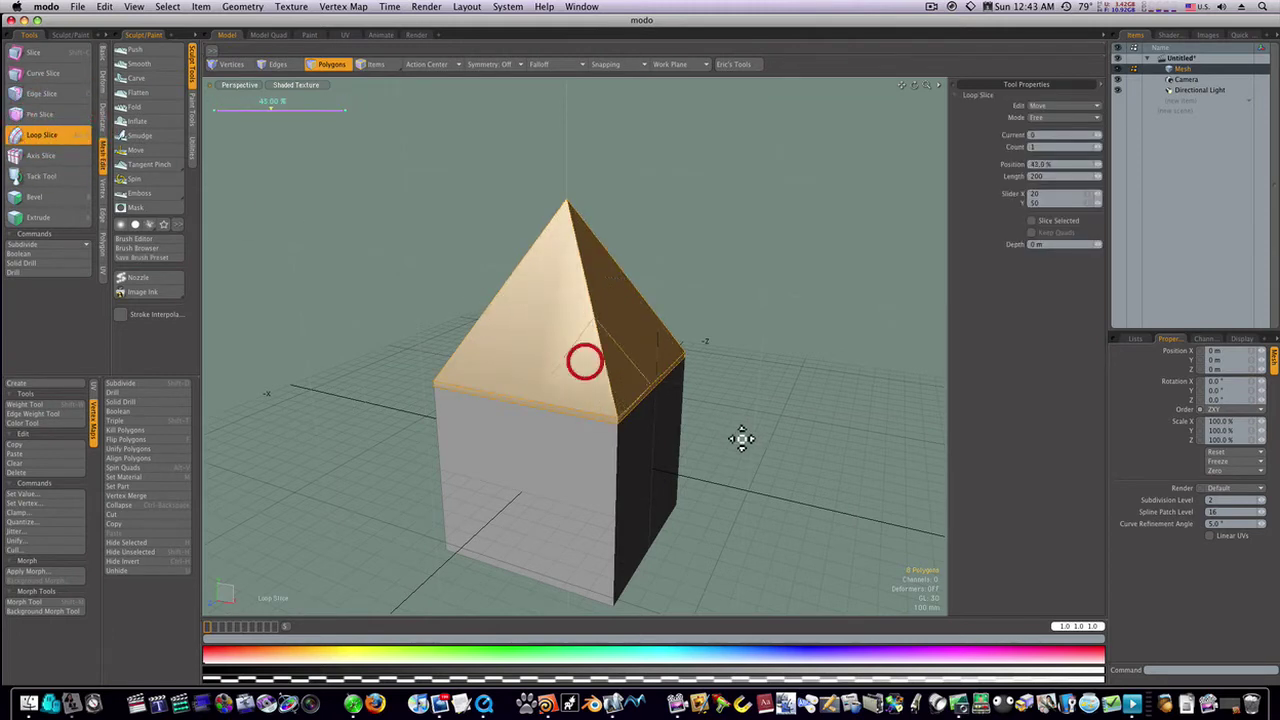
pyautogui.click(627, 375)
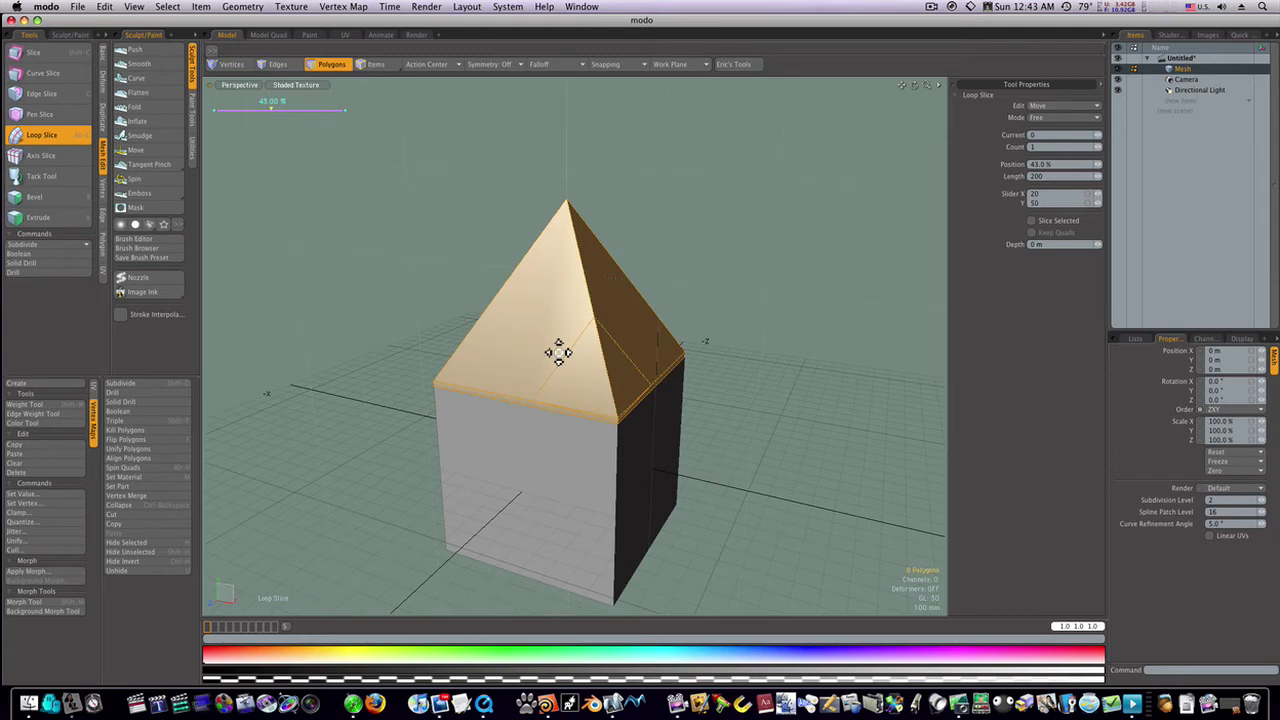
pyautogui.press('super+z')
pyautogui.press('space')
pyautogui.click(391, 251)
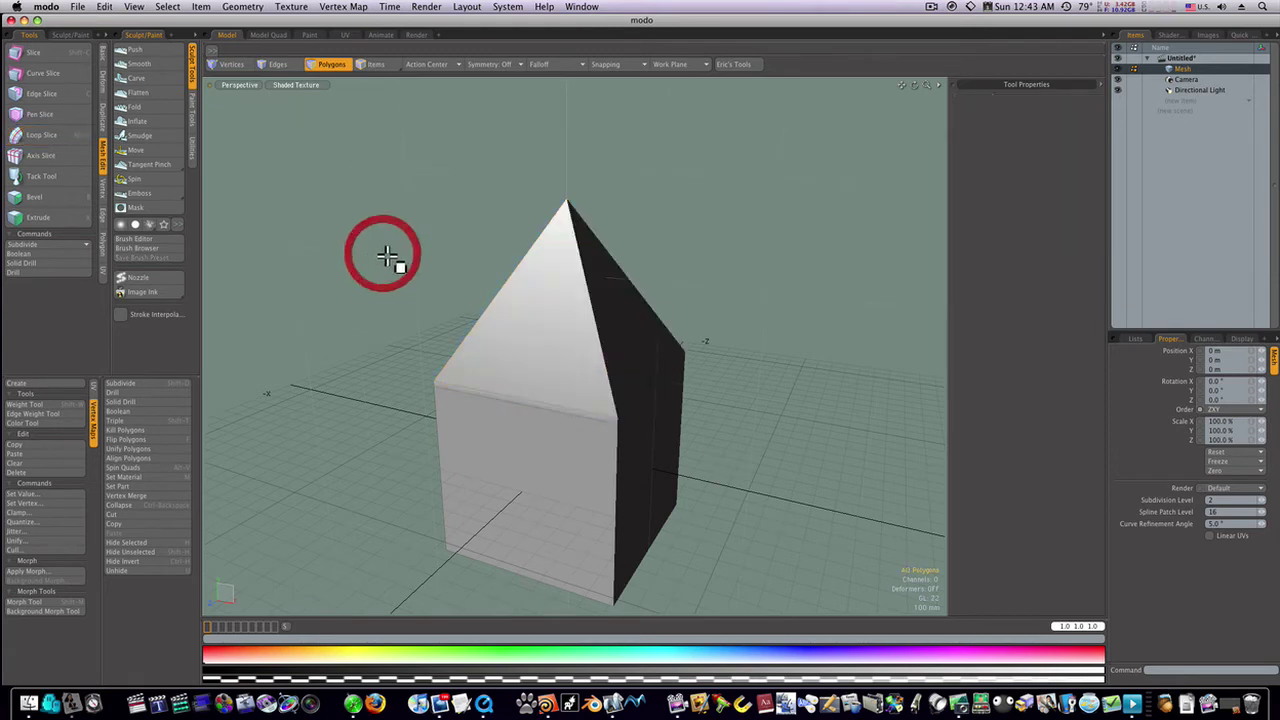
# Frame the model in the left view and box-select the four vertices at the base of the pyramid roof.
pyautogui.press('Tab')
pyautogui.press('Tab')
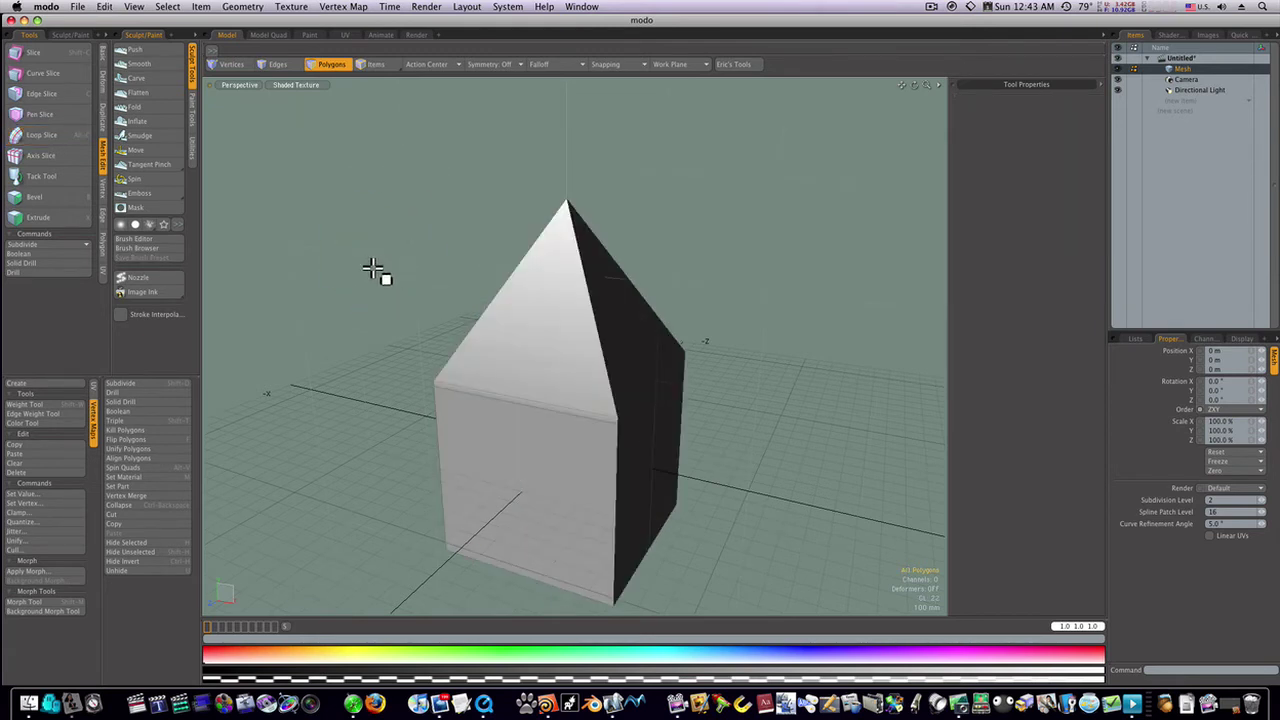
pyautogui.hotkey('ctrl', 'space')
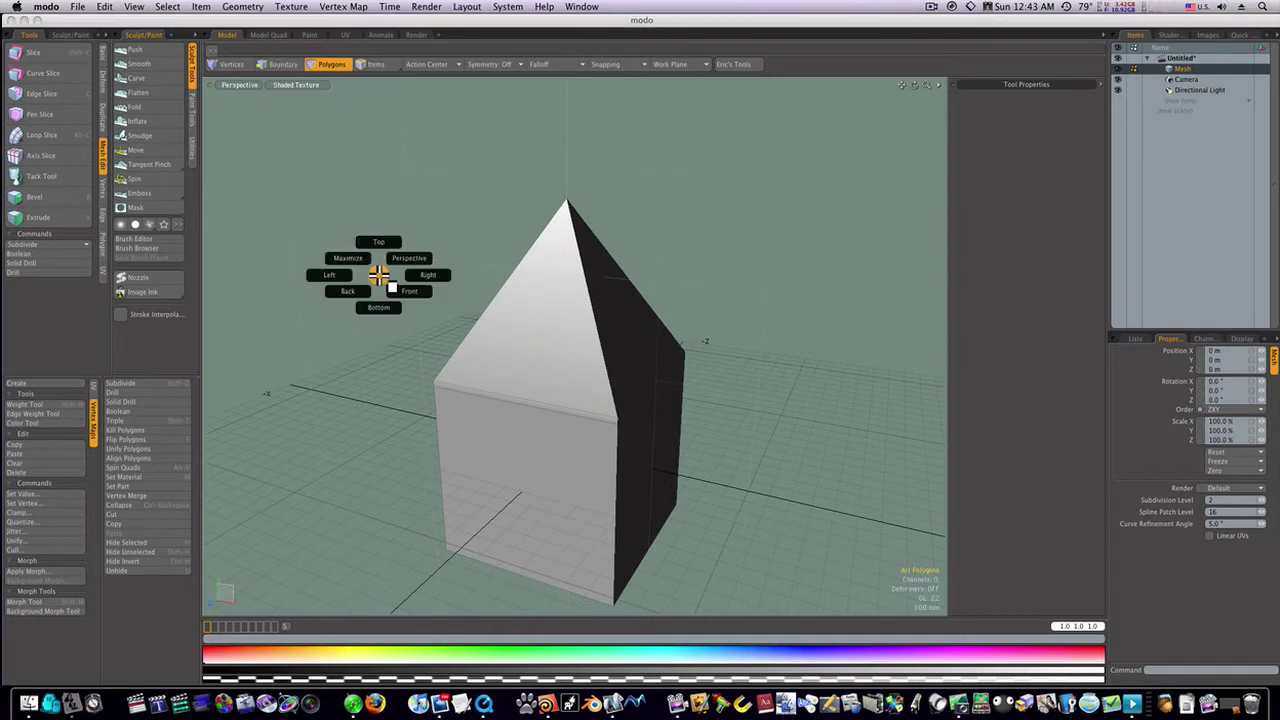
pyautogui.click(340, 276)
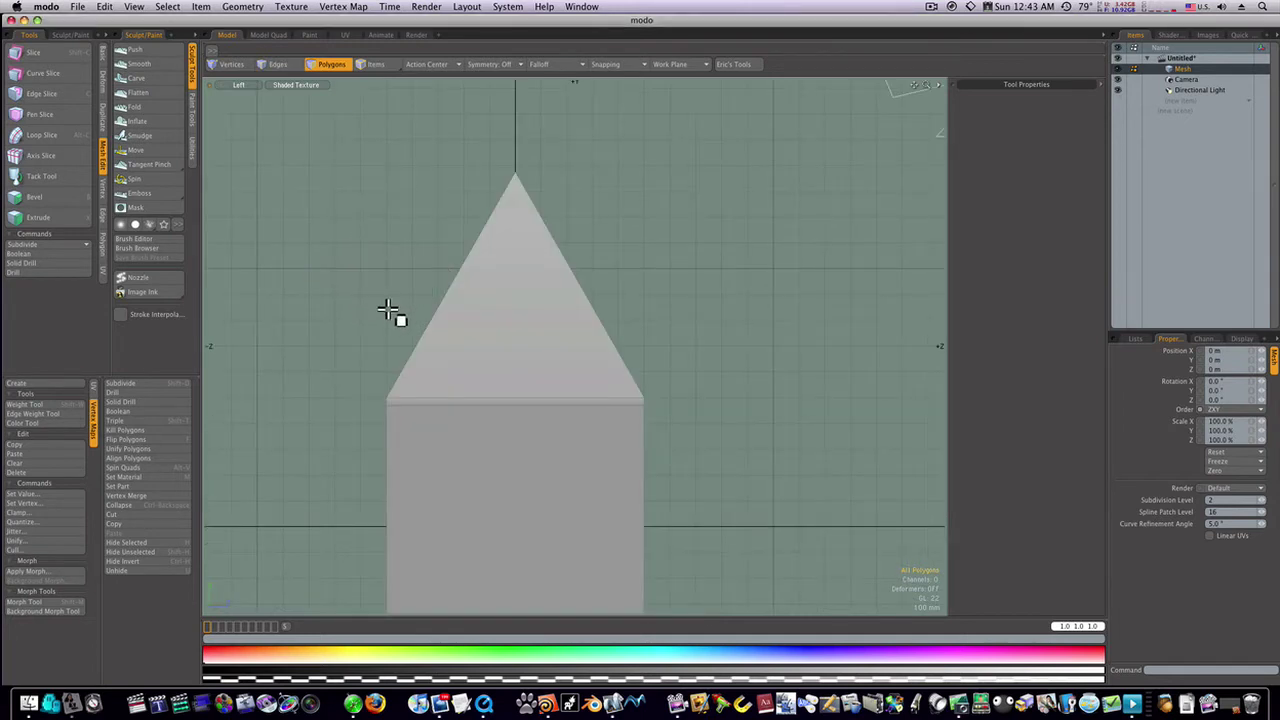
pyautogui.keyDown('alt'); pyautogui.keyDown('shift'); pyautogui.moveTo(480, 354); pyautogui.dragTo(557, 280); pyautogui.keyUp('shift'); pyautogui.keyUp('alt')
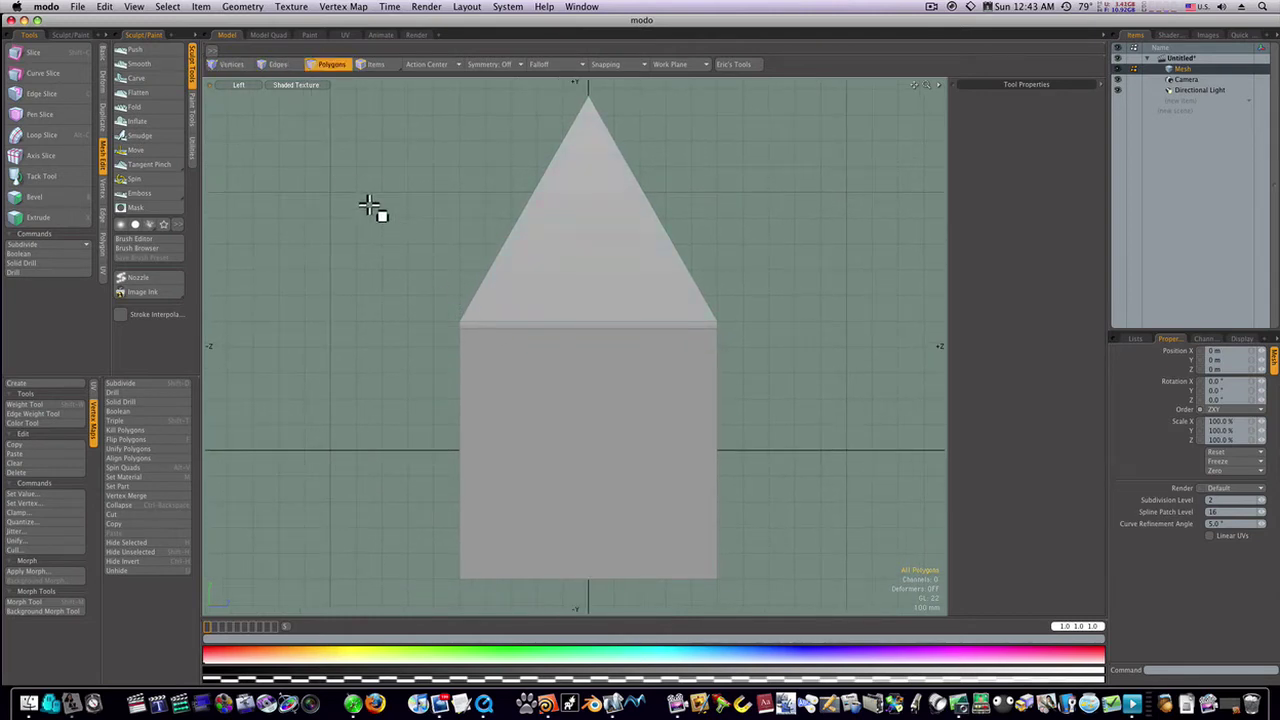
pyautogui.click(234, 65)
pyautogui.moveTo(440, 301); pyautogui.dragTo(479, 341)
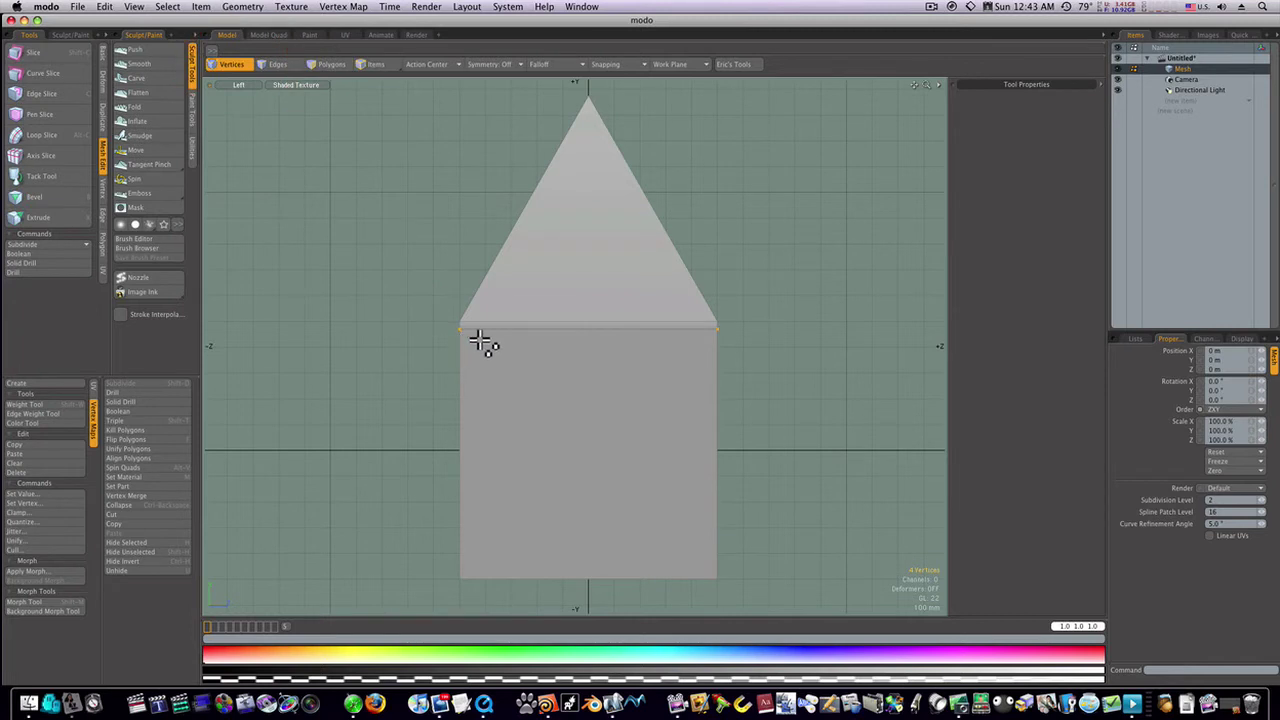
pyautogui.moveTo(380, 250); pyautogui.dragTo(760, 325)
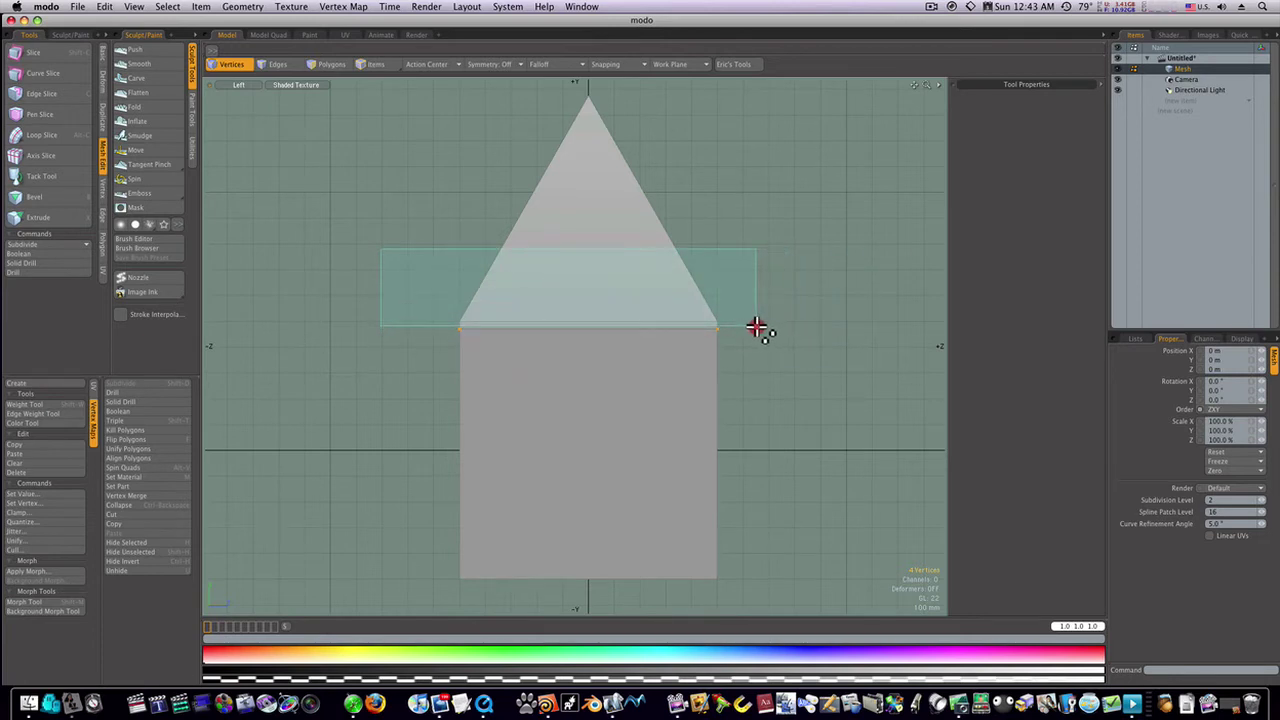
pyautogui.moveTo(757, 327); pyautogui.dragTo(757, 328)
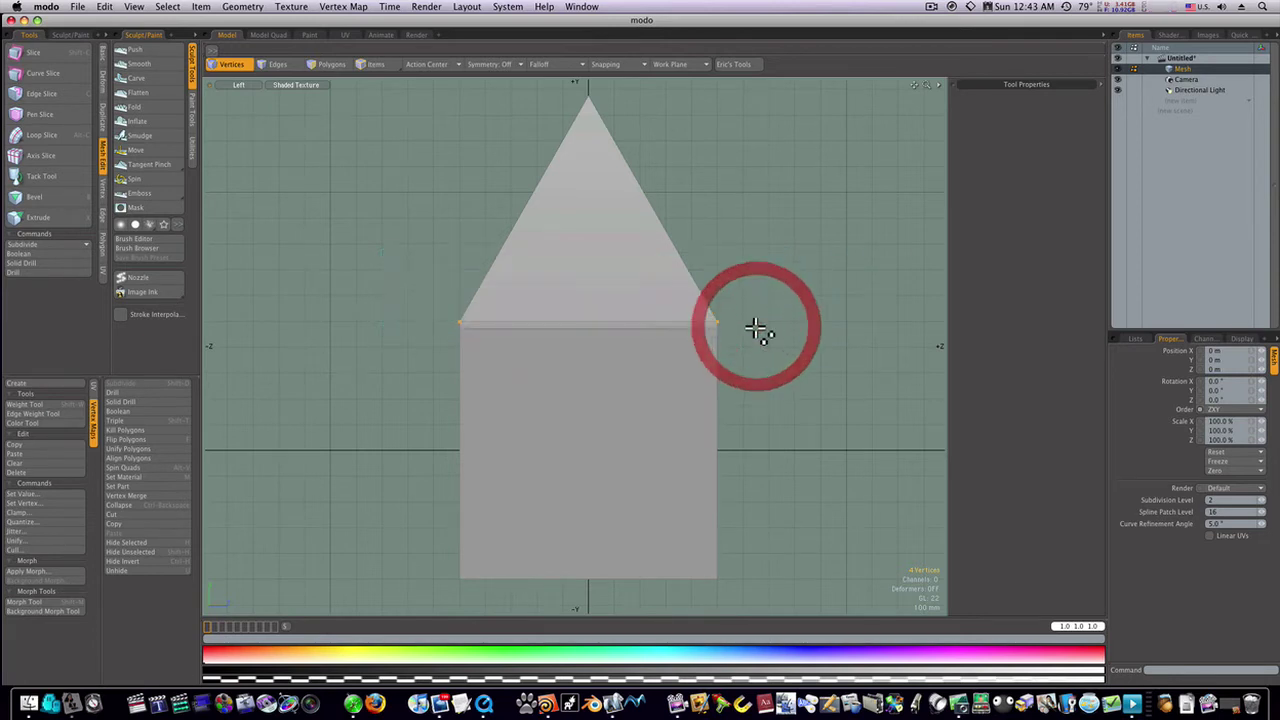
# Inspect the vertex selection around the roof base in perspective, and return to the left view.
pyautogui.hotkey('ctrl', 'space')
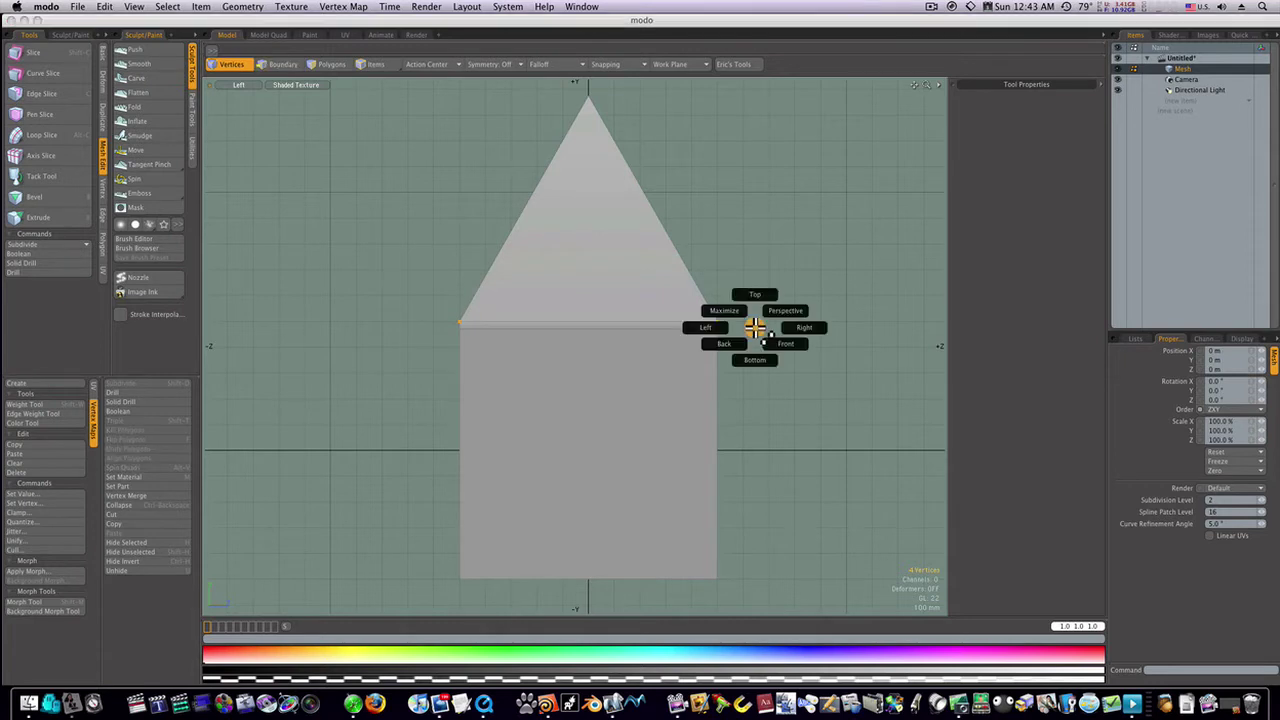
pyautogui.click(776, 318)
pyautogui.keyDown('alt'); pyautogui.moveTo(757, 318); pyautogui.dragTo(666, 337); pyautogui.keyUp('alt')
pyautogui.keyDown('alt'); pyautogui.moveTo(733, 362); pyautogui.dragTo(757, 371); pyautogui.keyUp('alt')
pyautogui.press('1')
pyautogui.hotkey('ctrl', 'space')
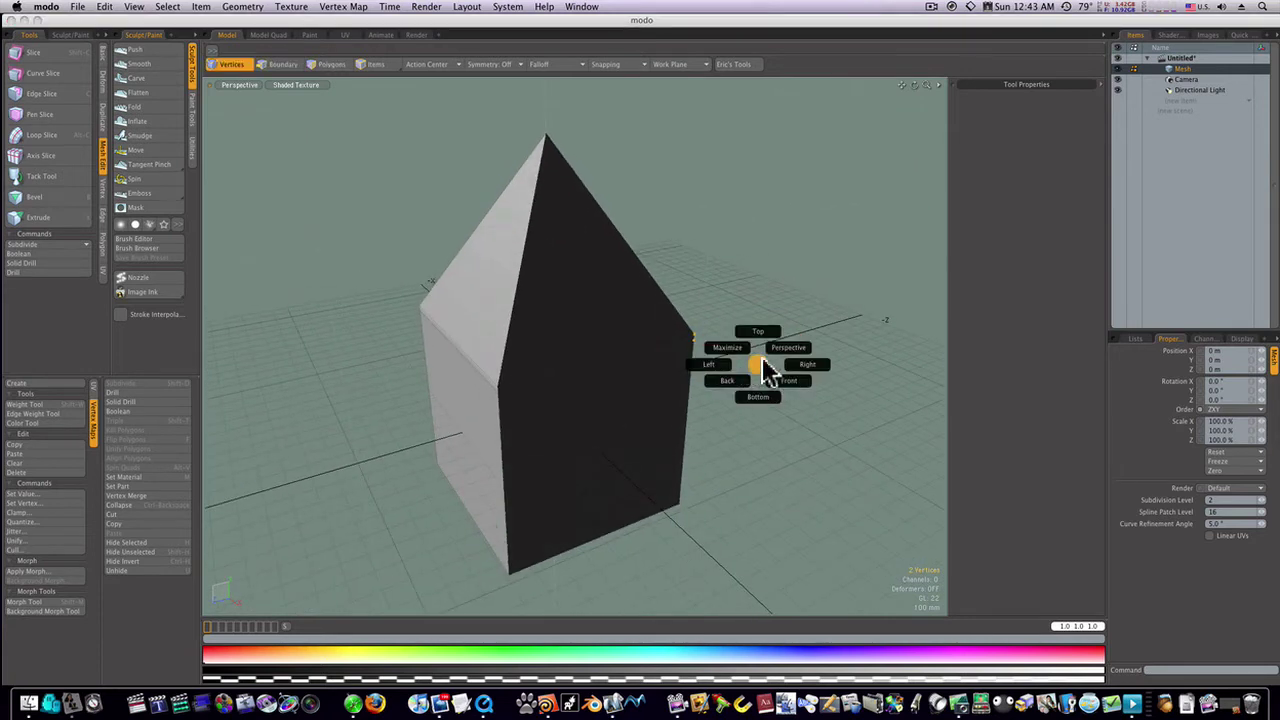
pyautogui.click(786, 350)
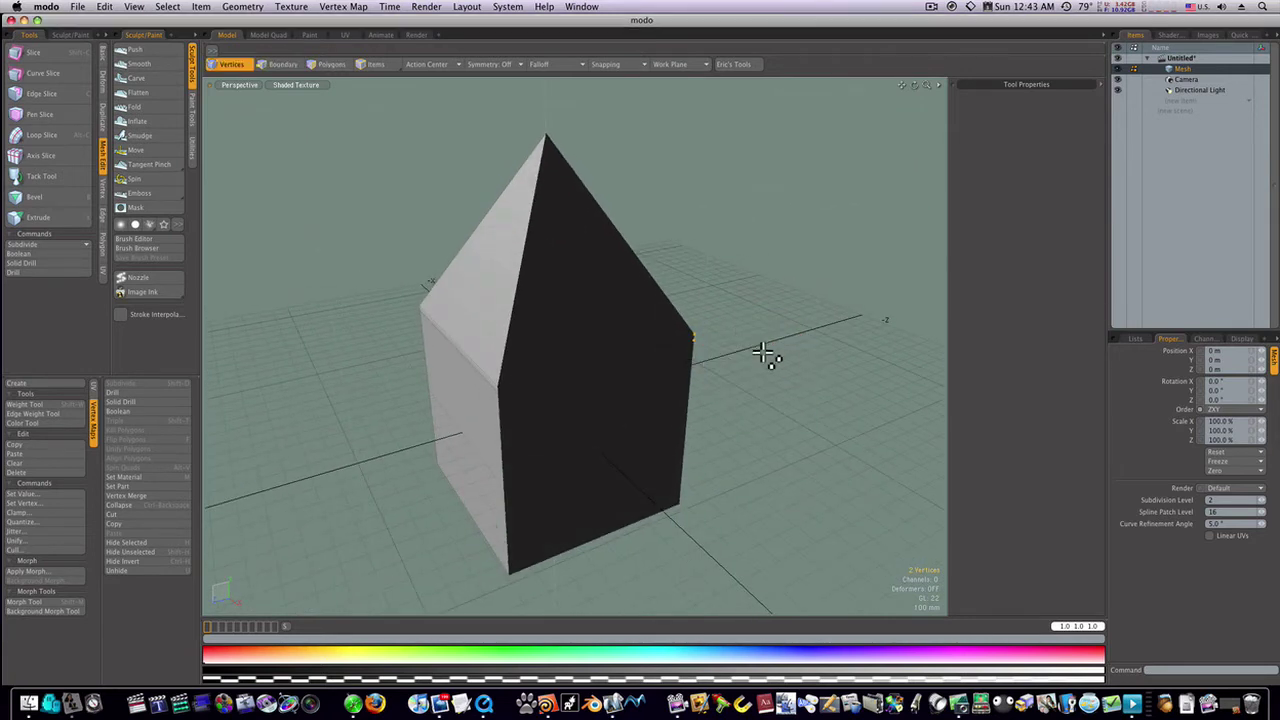
pyautogui.hotkey('ctrl', 'space')
pyautogui.click(697, 350)
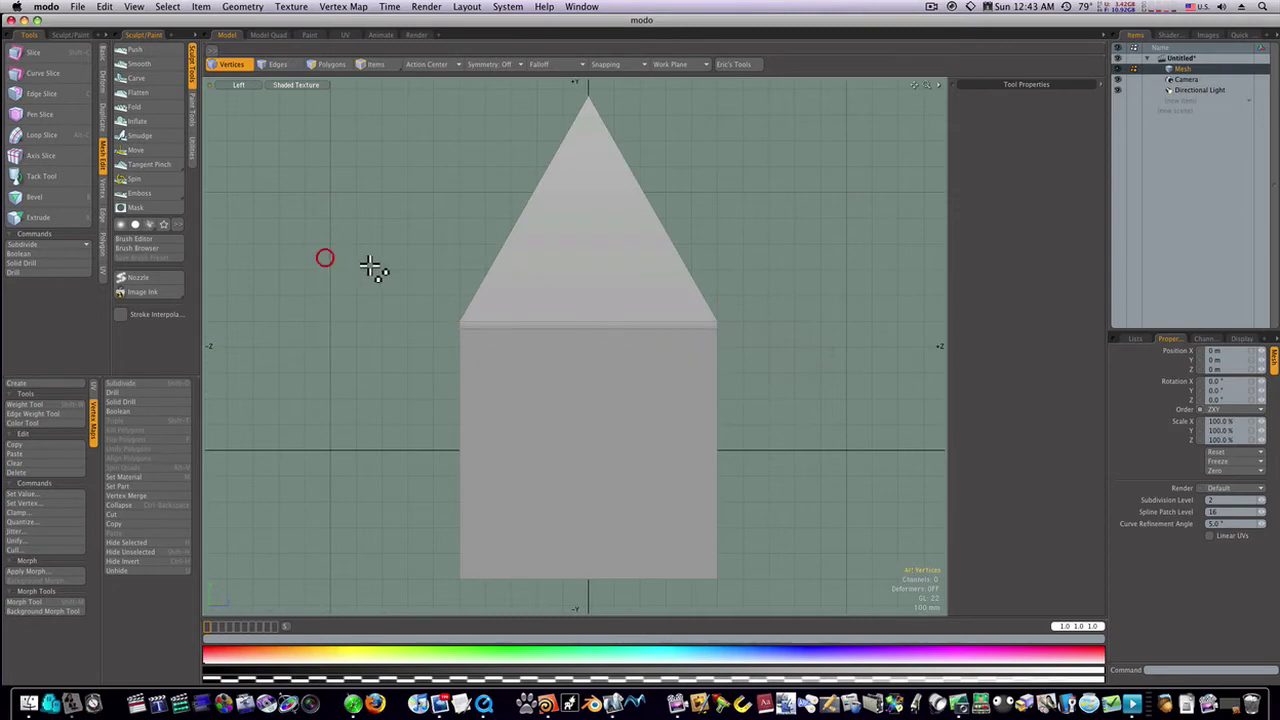
# Box-select the four roof-base vertices again and check the selection from the side in perspective.
pyautogui.moveTo(410, 258); pyautogui.dragTo(734, 328)
pyautogui.hotkey('ctrl', 'space')
pyautogui.click(752, 313)
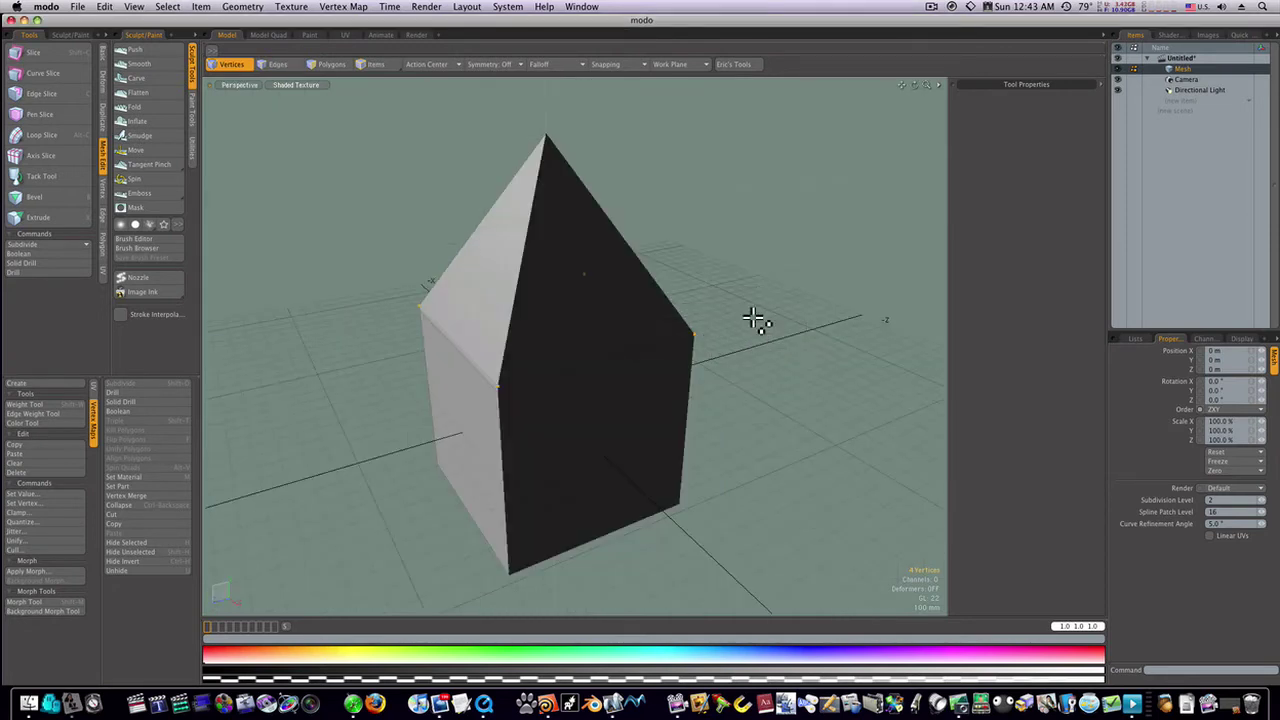
pyautogui.keyDown('alt'); pyautogui.moveTo(660, 362); pyautogui.dragTo(791, 333); pyautogui.keyUp('alt')
pyautogui.hotkey('ctrl', 'space')
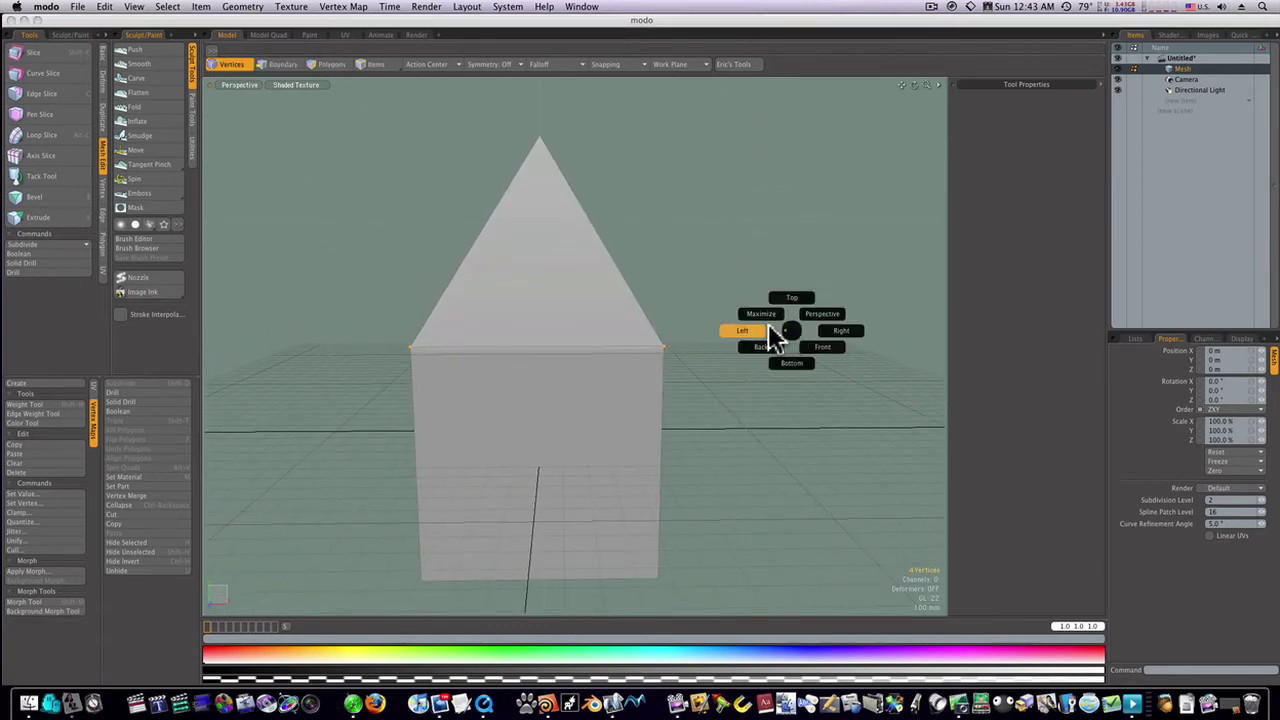
pyautogui.click(757, 336)
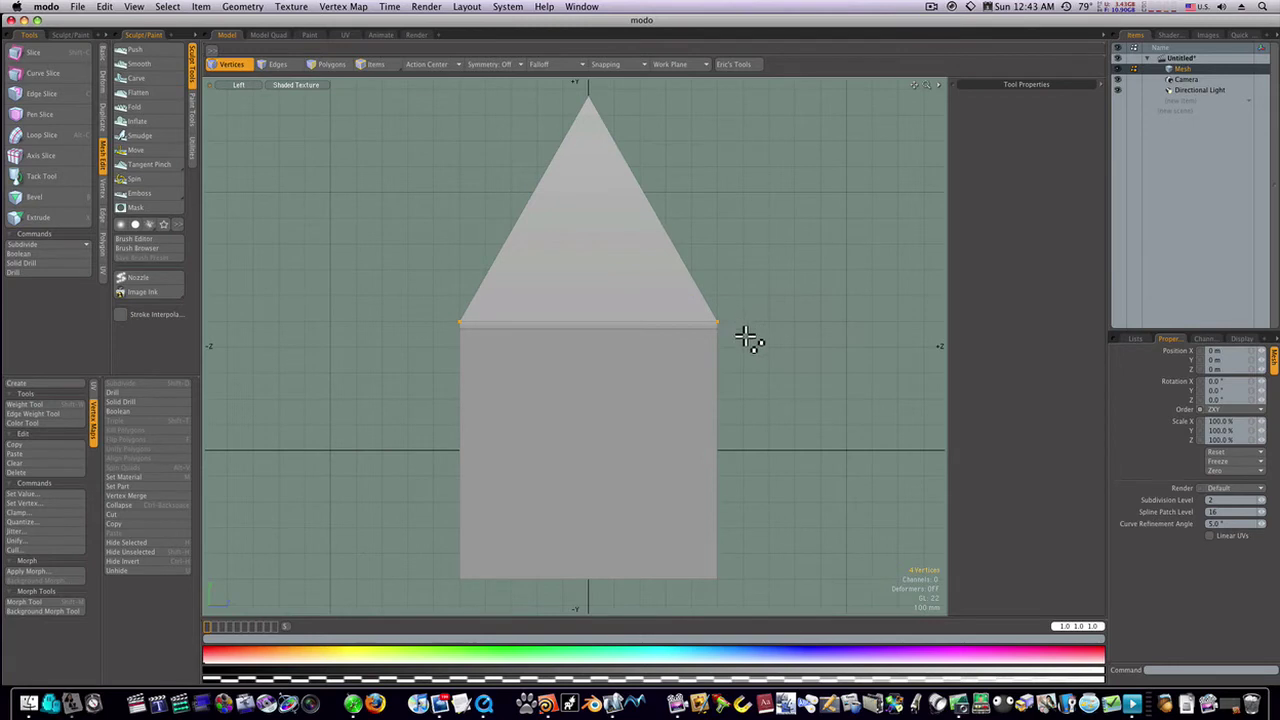
# Clear the selection, reselect the four corner vertices where the roof meets the cube, and verify them in perspective.
pyautogui.click(425, 279)
pyautogui.moveTo(466, 263); pyautogui.dragTo(775, 328)
pyautogui.hotkey('ctrl', 'space')
pyautogui.click(738, 294)
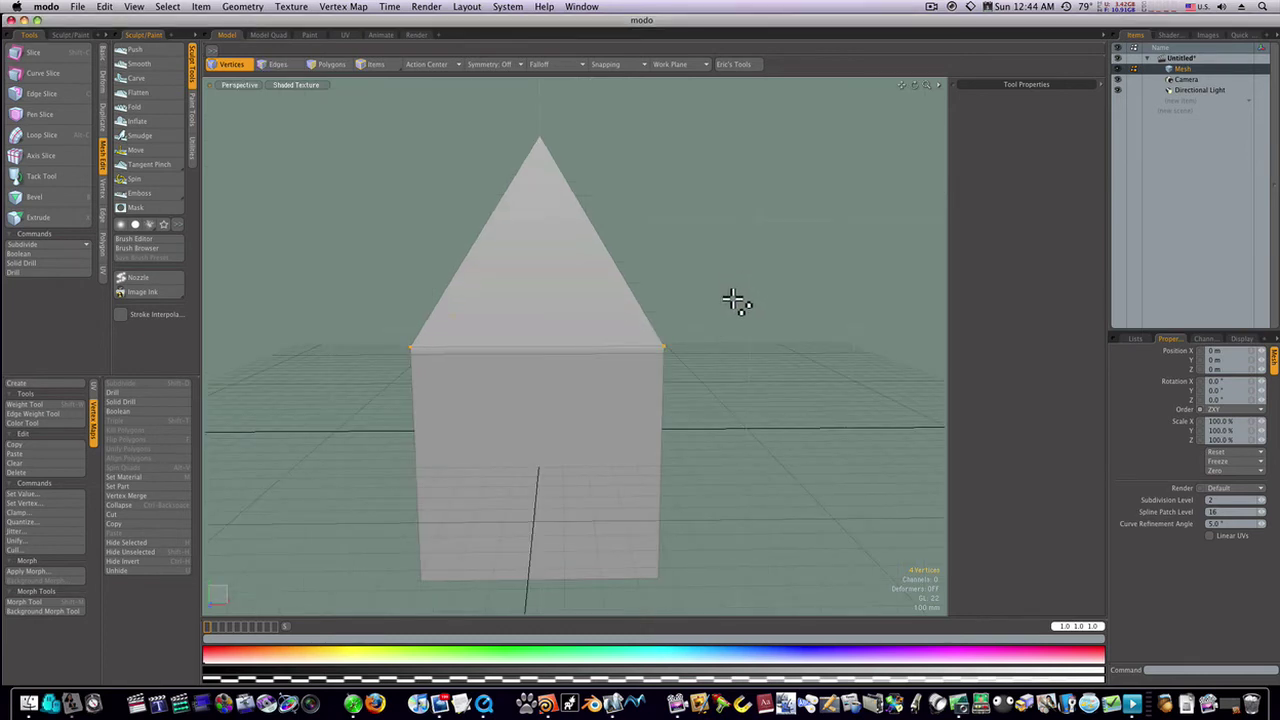
pyautogui.keyDown('alt'); pyautogui.moveTo(733, 300); pyautogui.dragTo(710, 320); pyautogui.keyUp('alt')
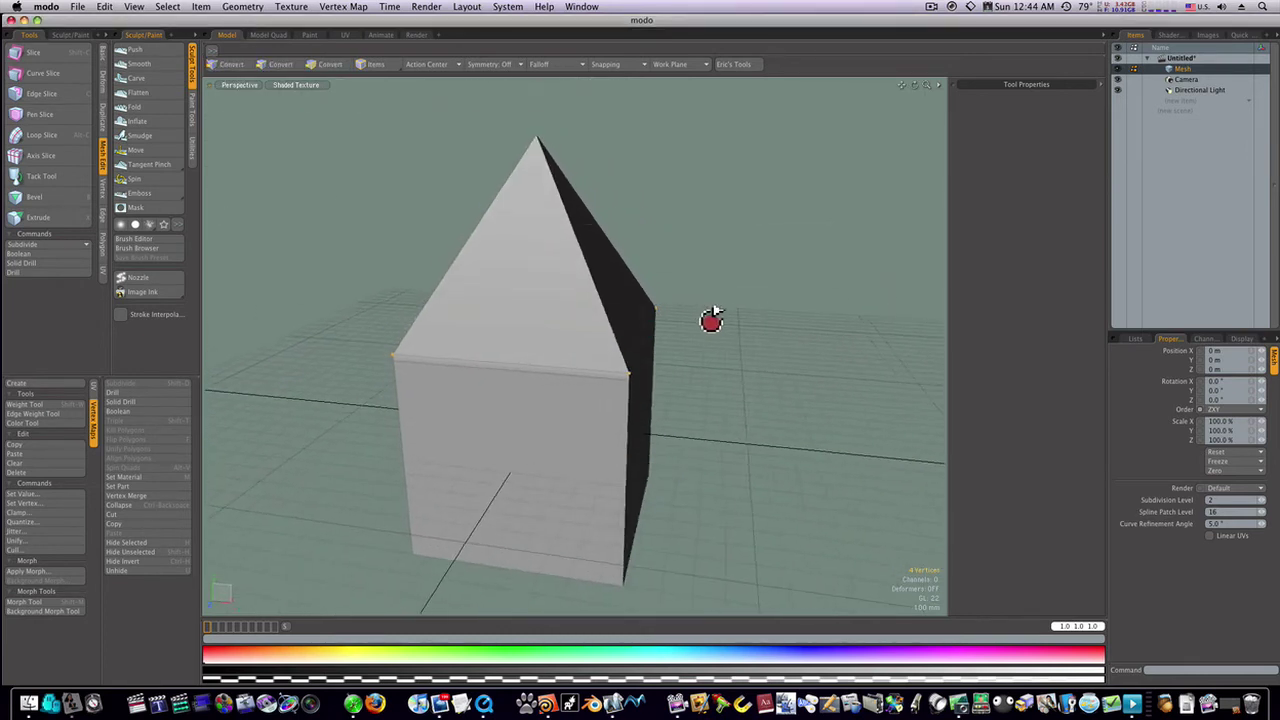
pyautogui.hotkey('ctrl', 'space')
pyautogui.click(663, 325)
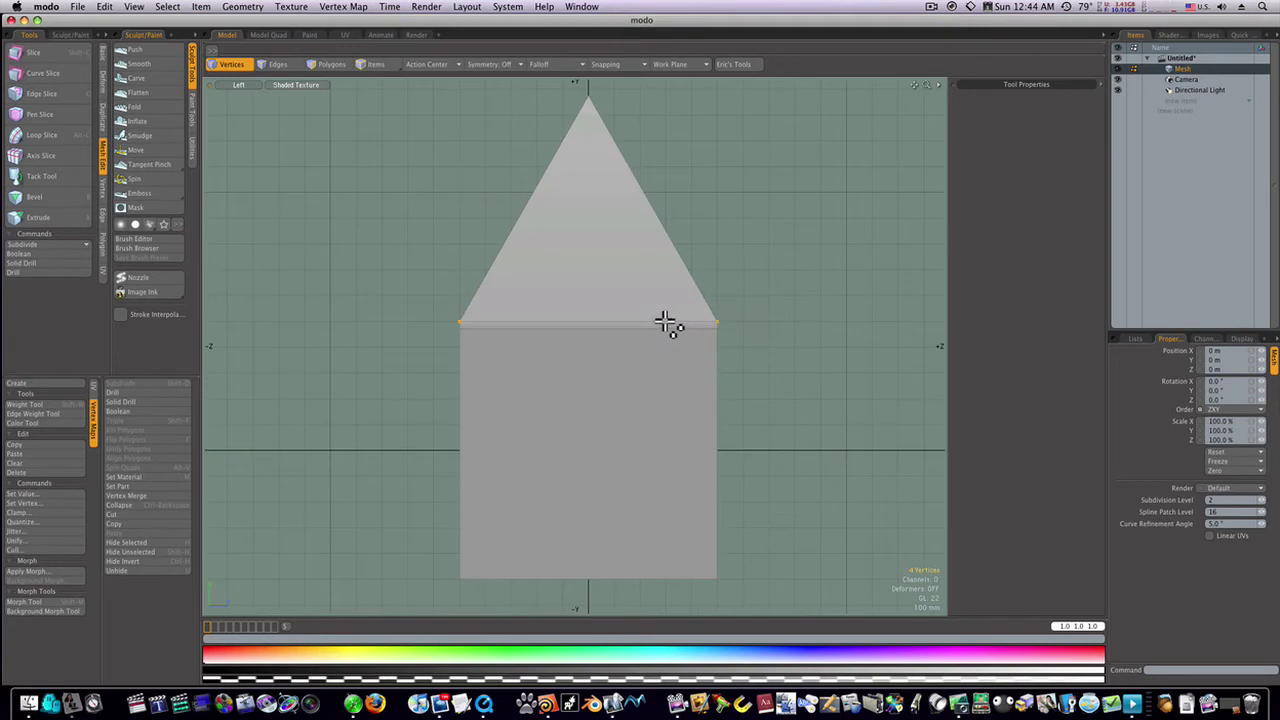
# Move the four selected vertices up 880 mm in Y to the apex height and scale them to 5%.
pyautogui.press('w')
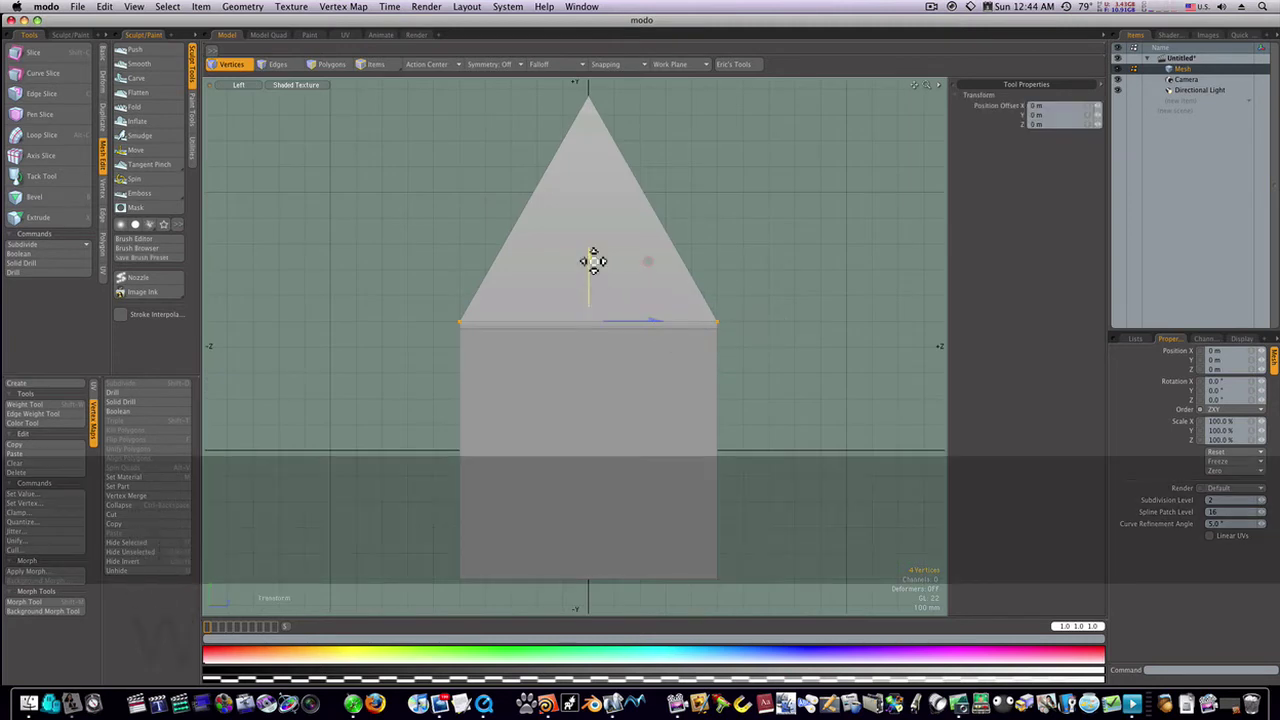
pyautogui.moveTo(648, 261); pyautogui.dragTo(648, 34)
pyautogui.press('r')
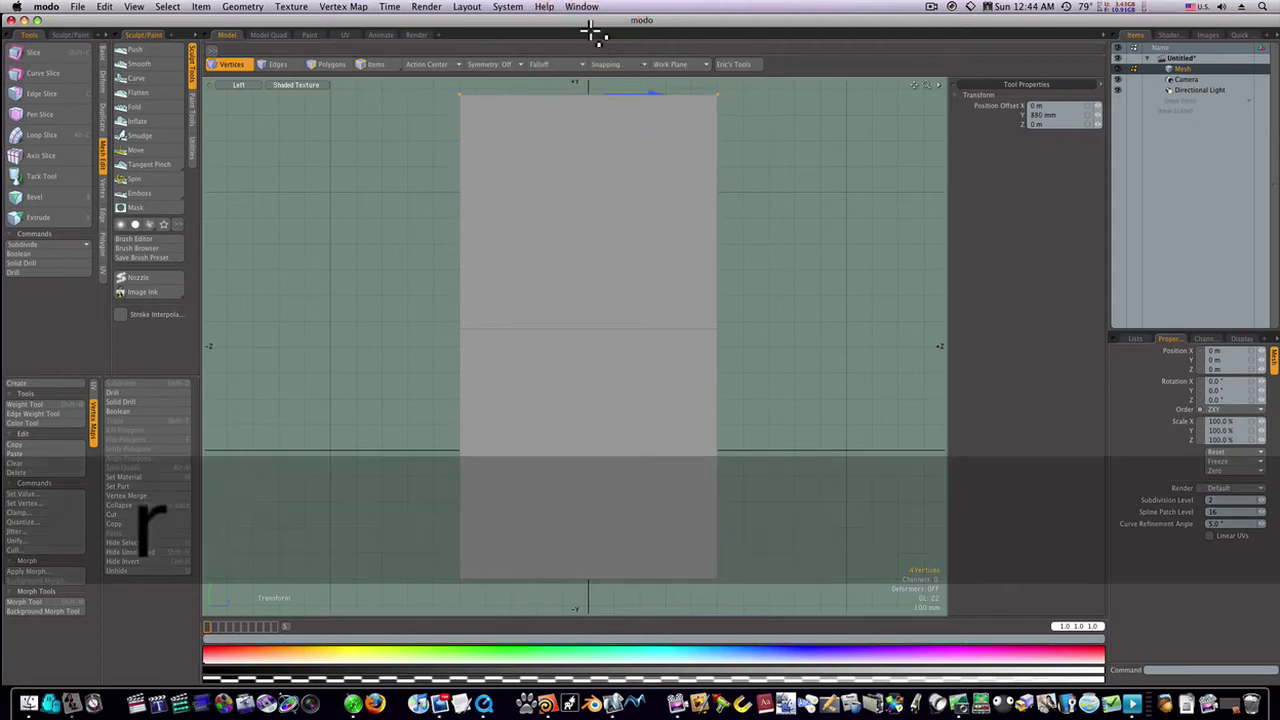
pyautogui.moveTo(590, 92); pyautogui.dragTo(589, 94)
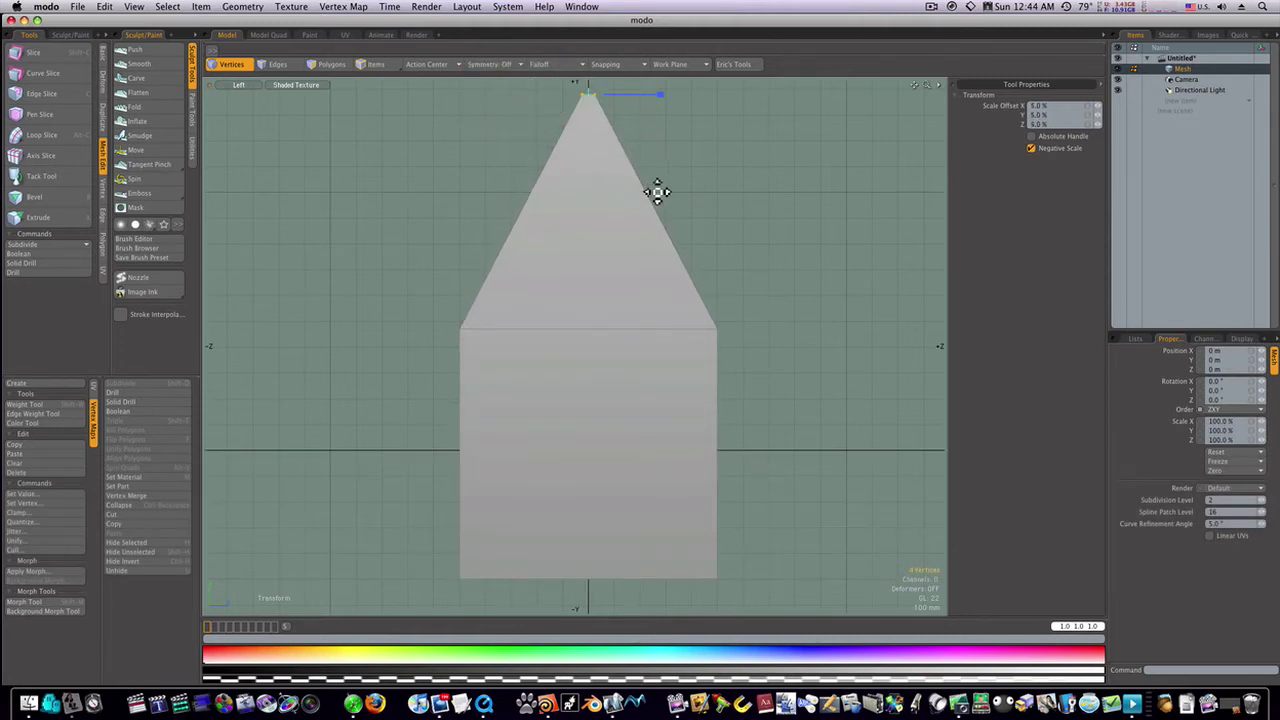
pyautogui.press('space')
# In perspective, raise the single centre vertex at the tip of the roof by 25 mm in Y.
pyautogui.hotkey('ctrl', 'space')
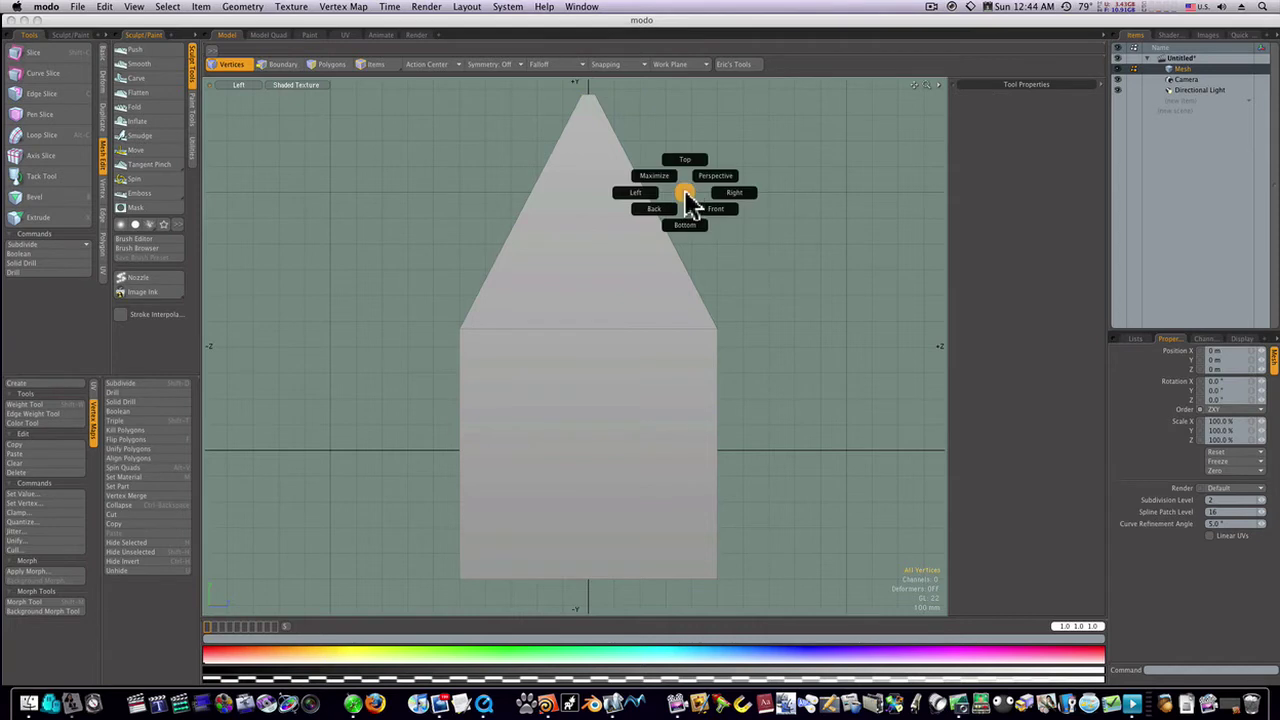
pyautogui.click(700, 178)
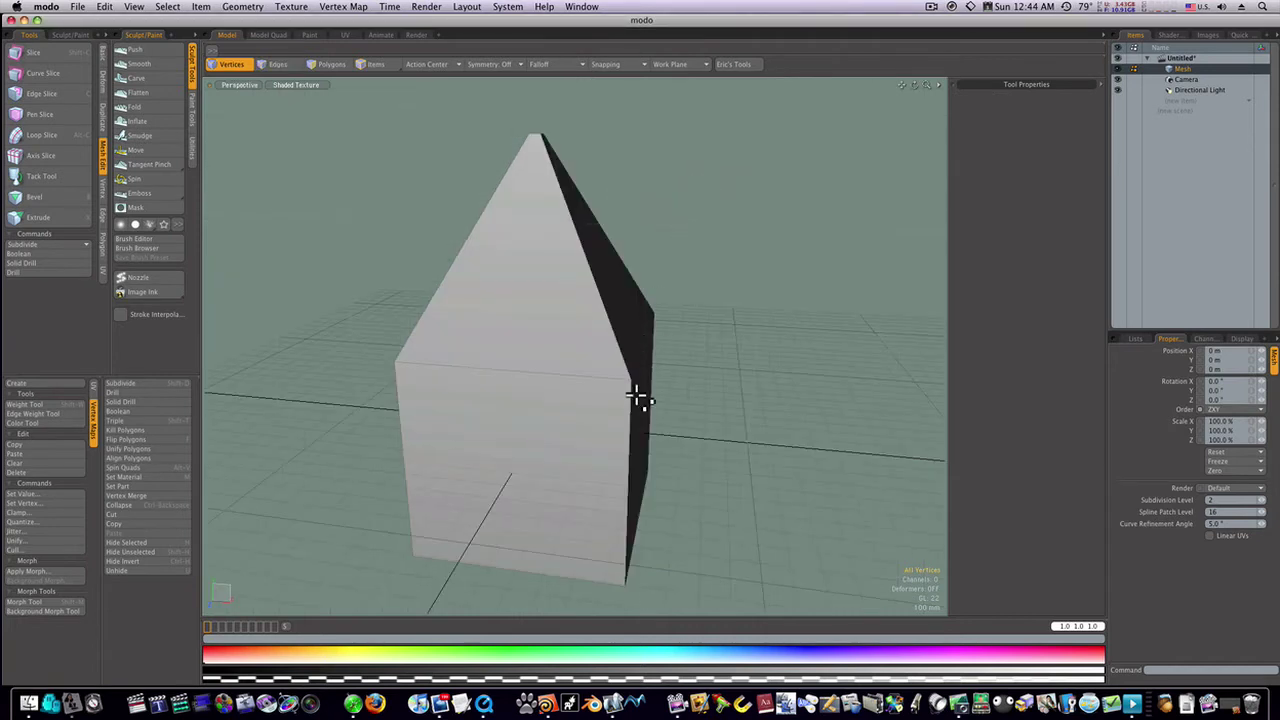
pyautogui.keyDown('alt'); pyautogui.moveTo(626, 406); pyautogui.dragTo(614, 380); pyautogui.keyUp('alt')
pyautogui.press('1')
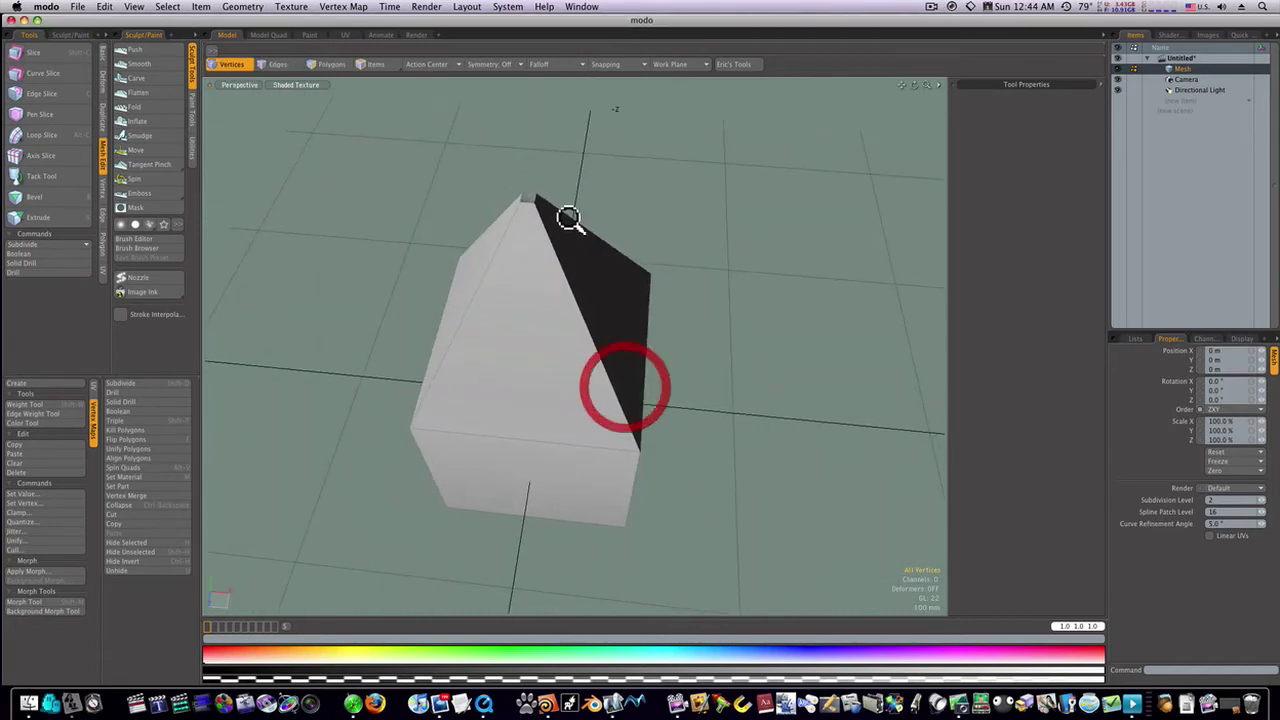
pyautogui.keyDown('ctrl'); pyautogui.keyDown('alt'); pyautogui.moveTo(569, 214); pyautogui.dragTo(649, 229); pyautogui.keyUp('alt'); pyautogui.keyUp('ctrl')
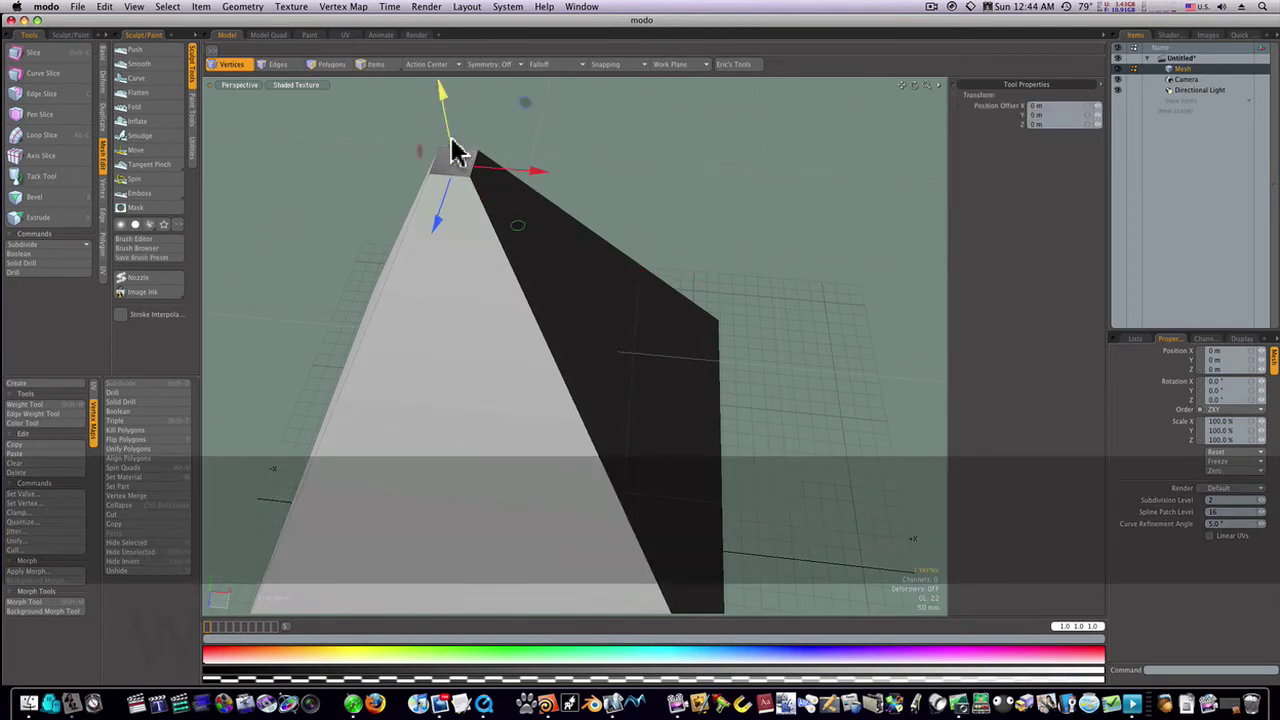
pyautogui.moveTo(451, 143); pyautogui.dragTo(451, 126)
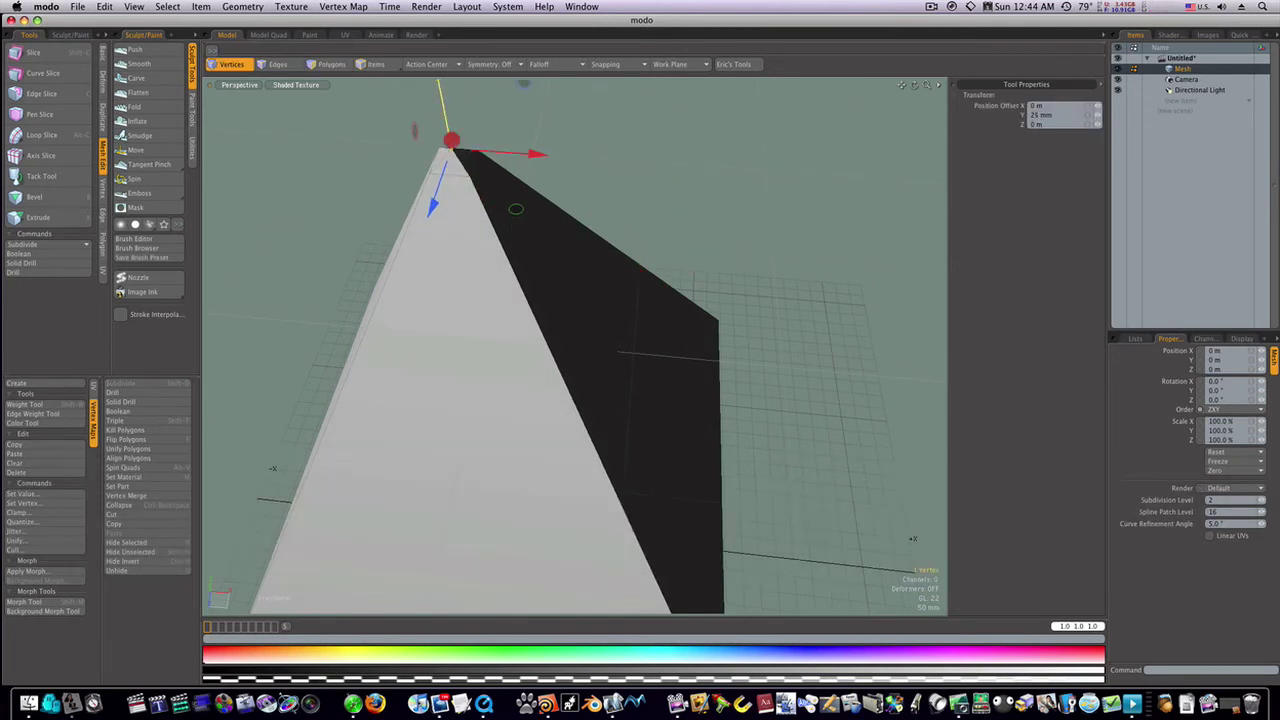
pyautogui.click(443, 120)
# Examine the reshaped roof tip, preview the model as a subdivision surface, and return to plain polygons.
pyautogui.keyDown('alt'); pyautogui.moveTo(564, 146); pyautogui.dragTo(571, 229); pyautogui.keyUp('alt')
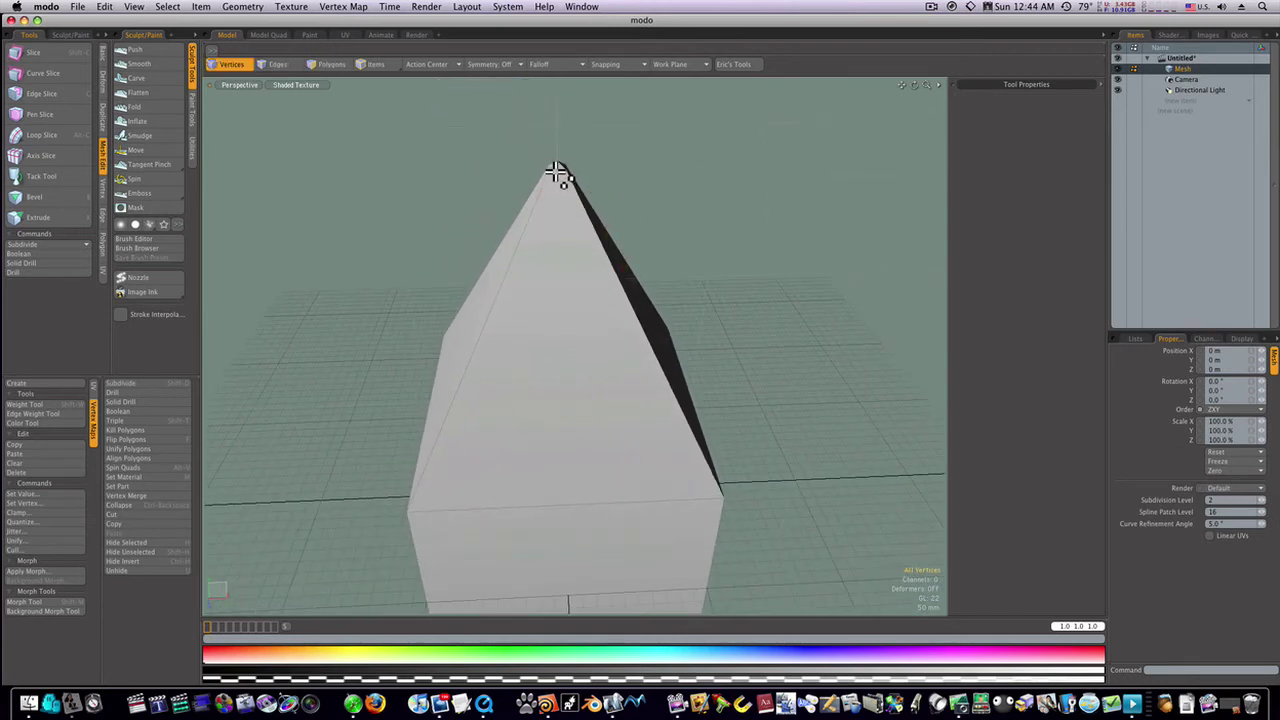
pyautogui.keyDown('alt'); pyautogui.moveTo(557, 173); pyautogui.dragTo(517, 314); pyautogui.keyUp('alt')
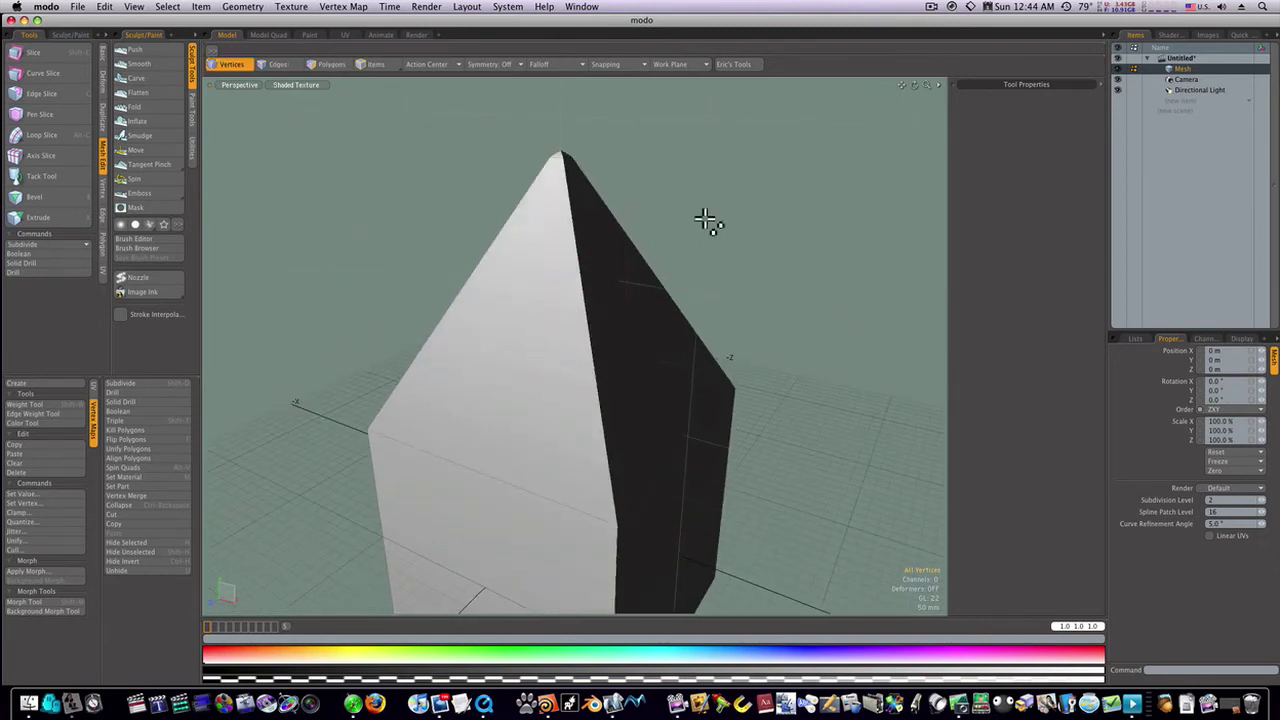
pyautogui.moveTo(423, 317)
pyautogui.keyDown('alt'); pyautogui.mouseDown()
pyautogui.moveTo(494, 334)
pyautogui.moveTo(531, 400)
pyautogui.moveTo(523, 417)
pyautogui.mouseUp(); pyautogui.keyUp('alt')
pyautogui.click(730, 409)
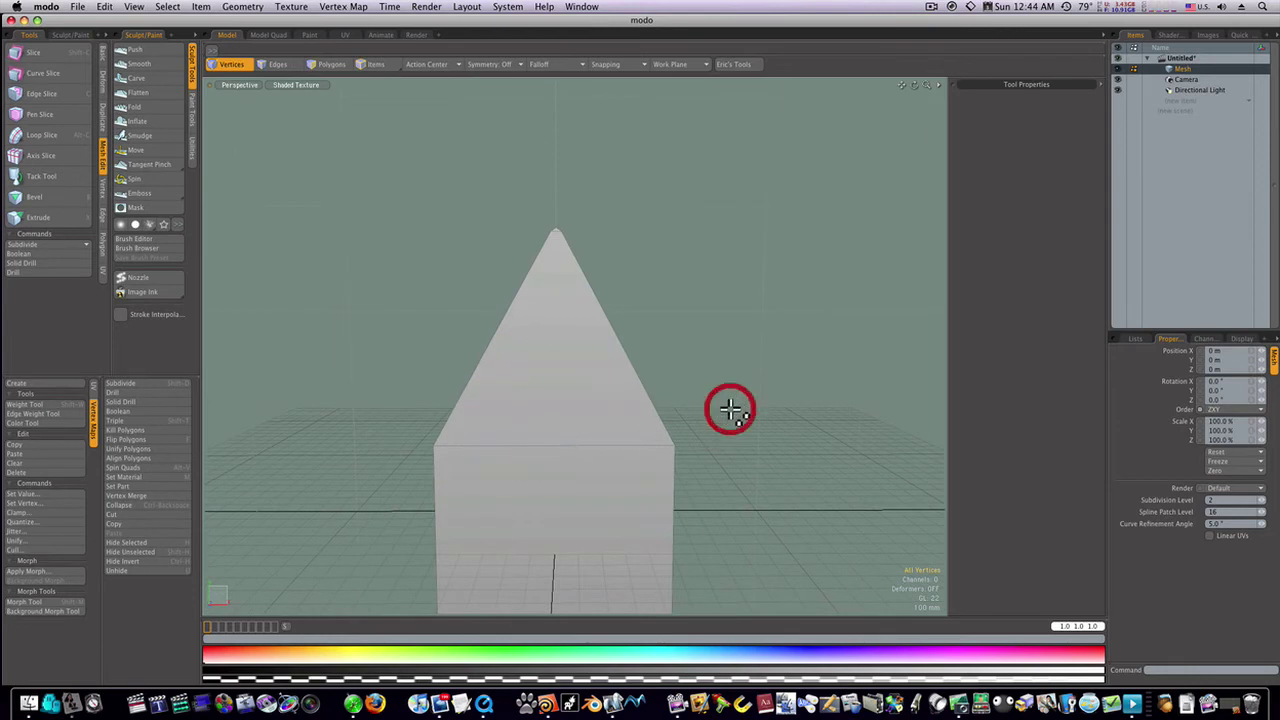
pyautogui.press('Tab')
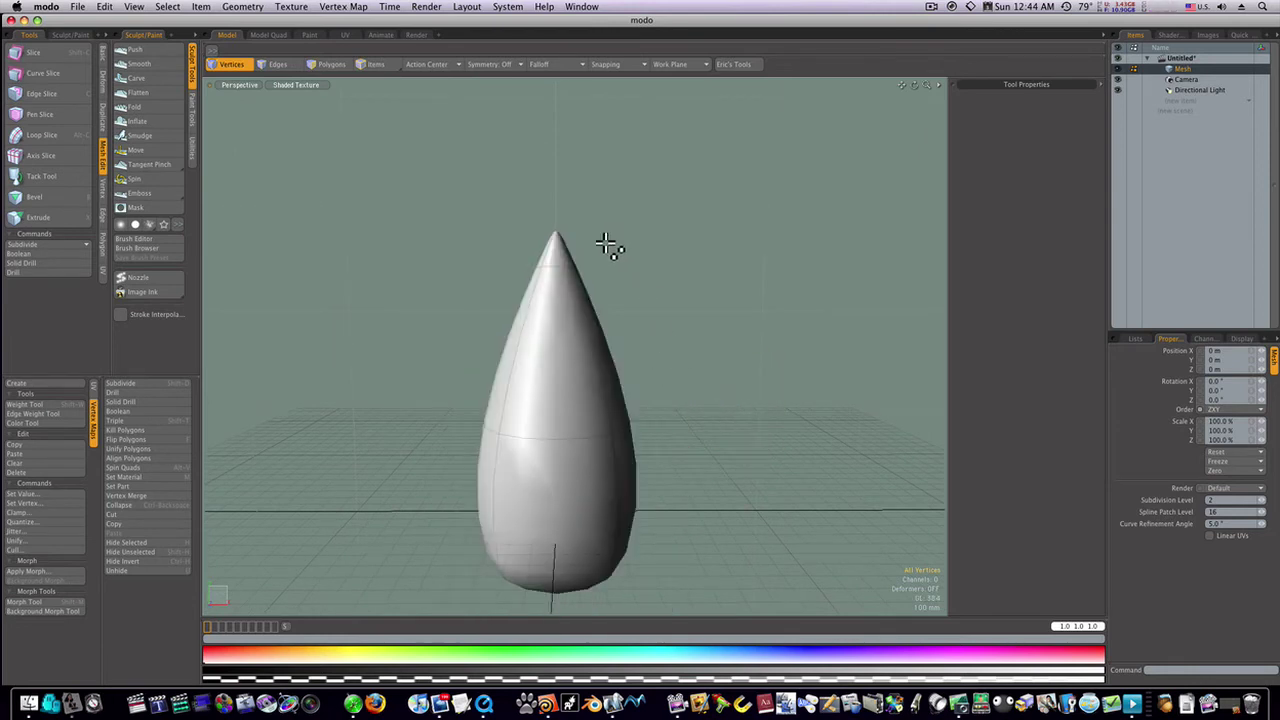
pyautogui.press('Tab')
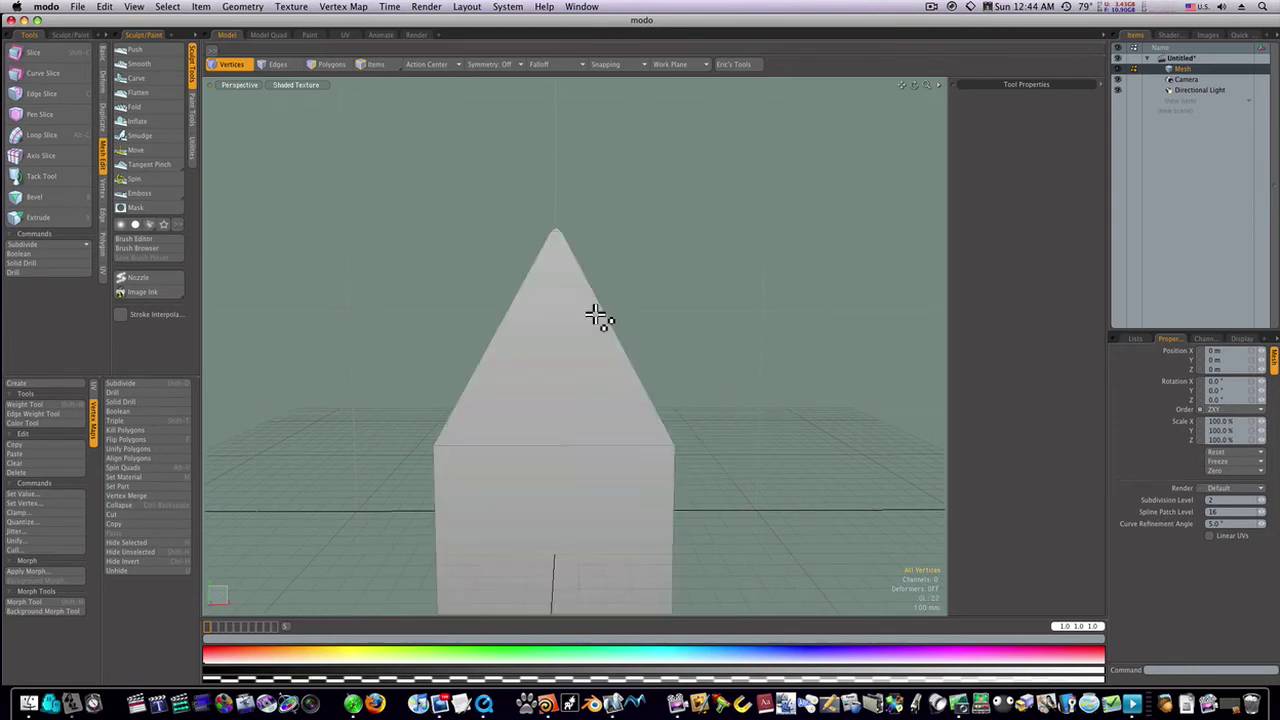
# Loop Slice horizontally around the cube's side walls with a count of 2, positioning the slices at 3% and 96.5%.
pyautogui.keyDown('alt'); pyautogui.moveTo(634, 389); pyautogui.dragTo(610, 335); pyautogui.keyUp('alt')
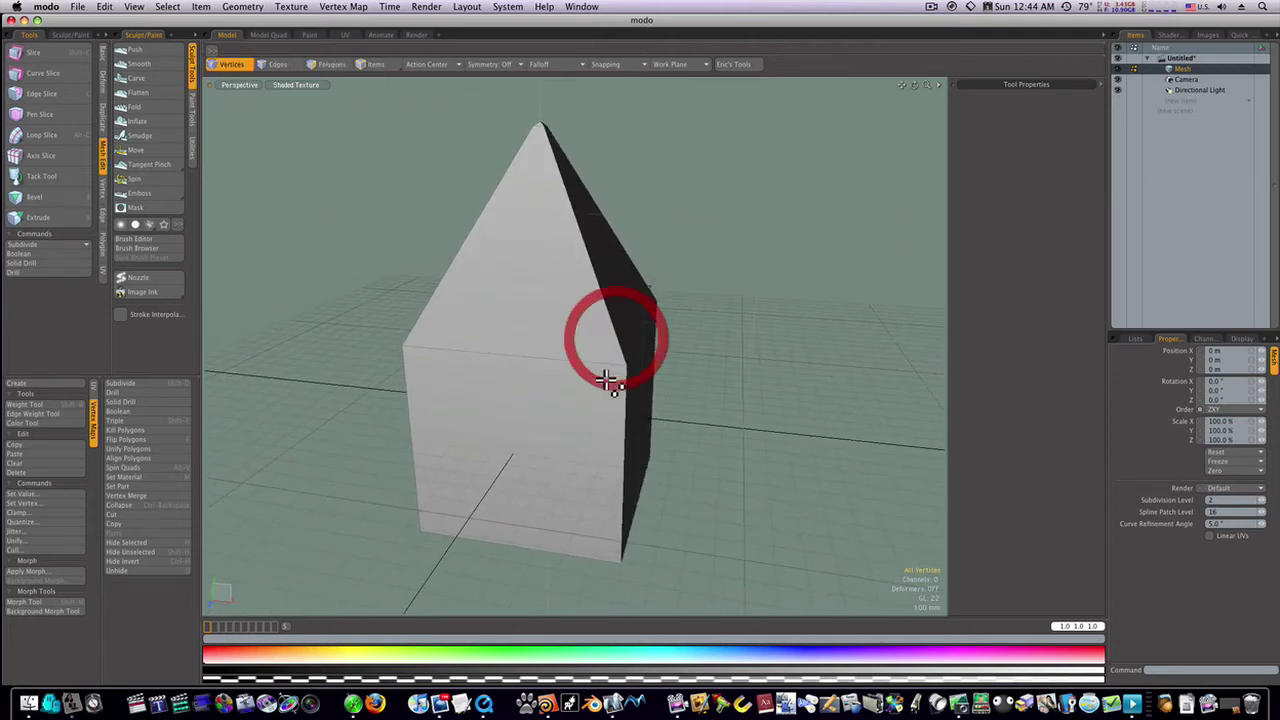
pyautogui.press('3')
pyautogui.moveTo(603, 391); pyautogui.dragTo(640, 392)
pyautogui.click(41, 134)
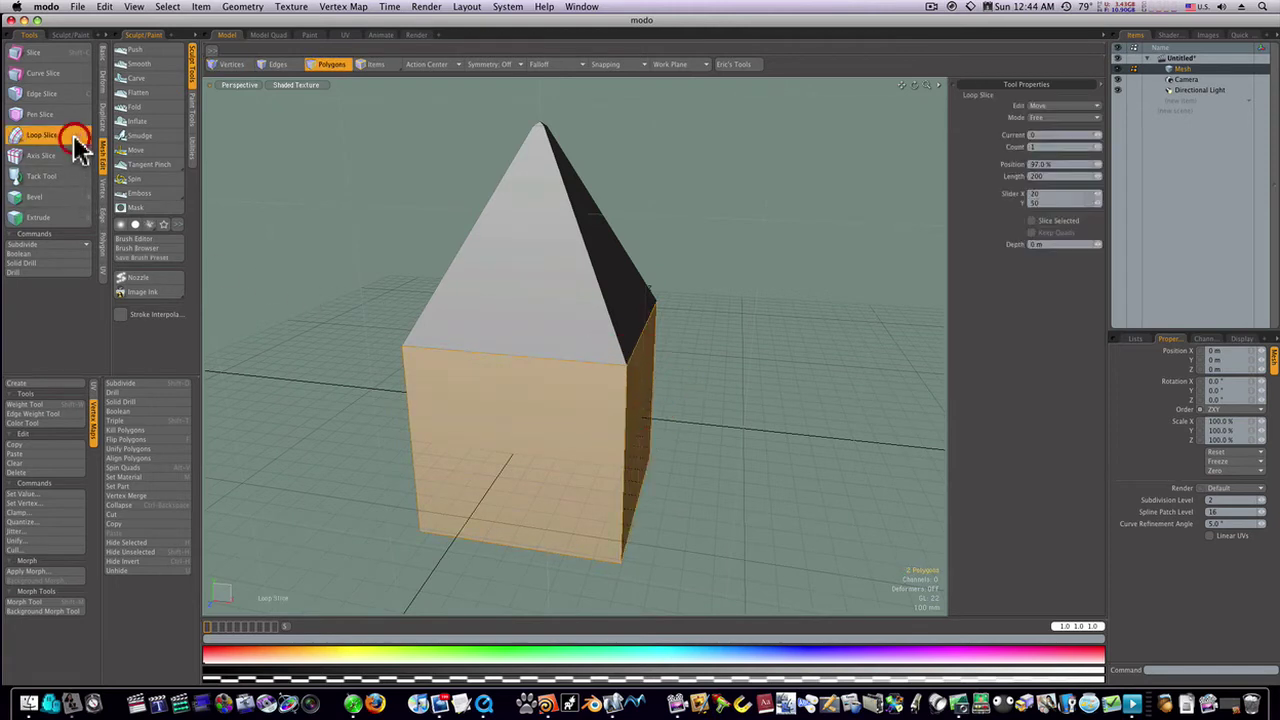
pyautogui.click(1099, 145)
pyautogui.click(555, 447)
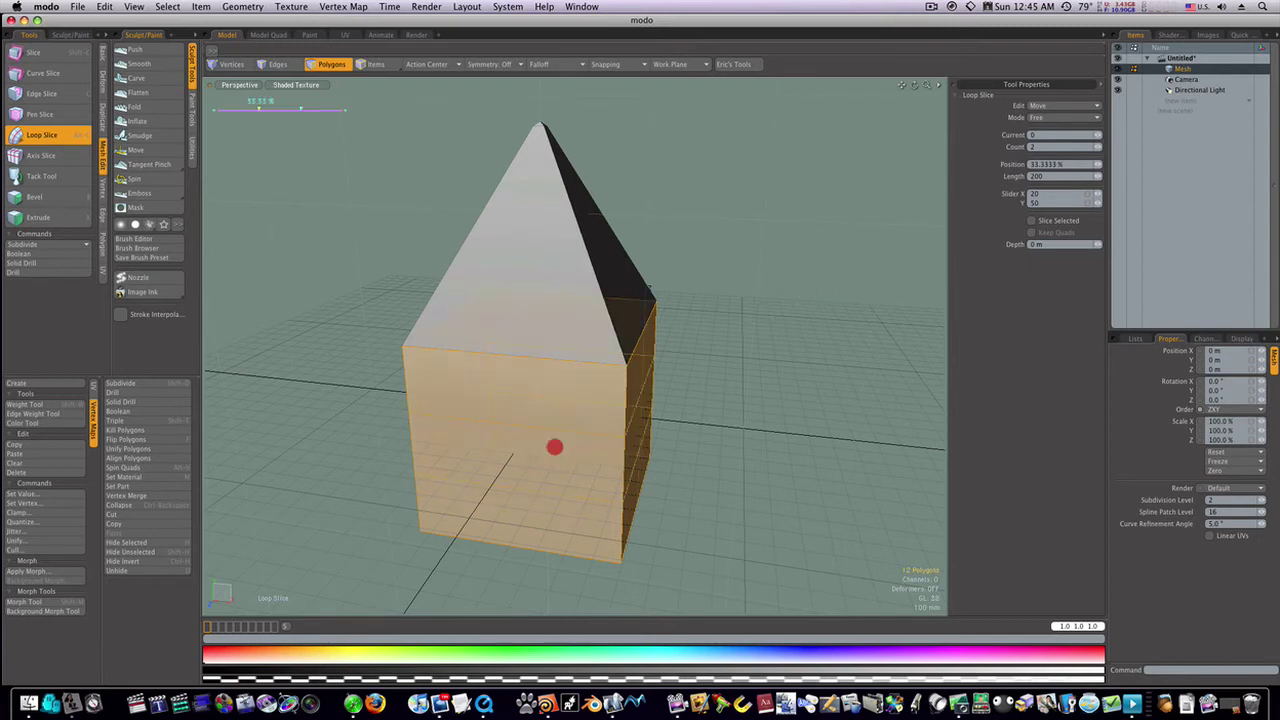
pyautogui.moveTo(555, 447); pyautogui.dragTo(500, 447)
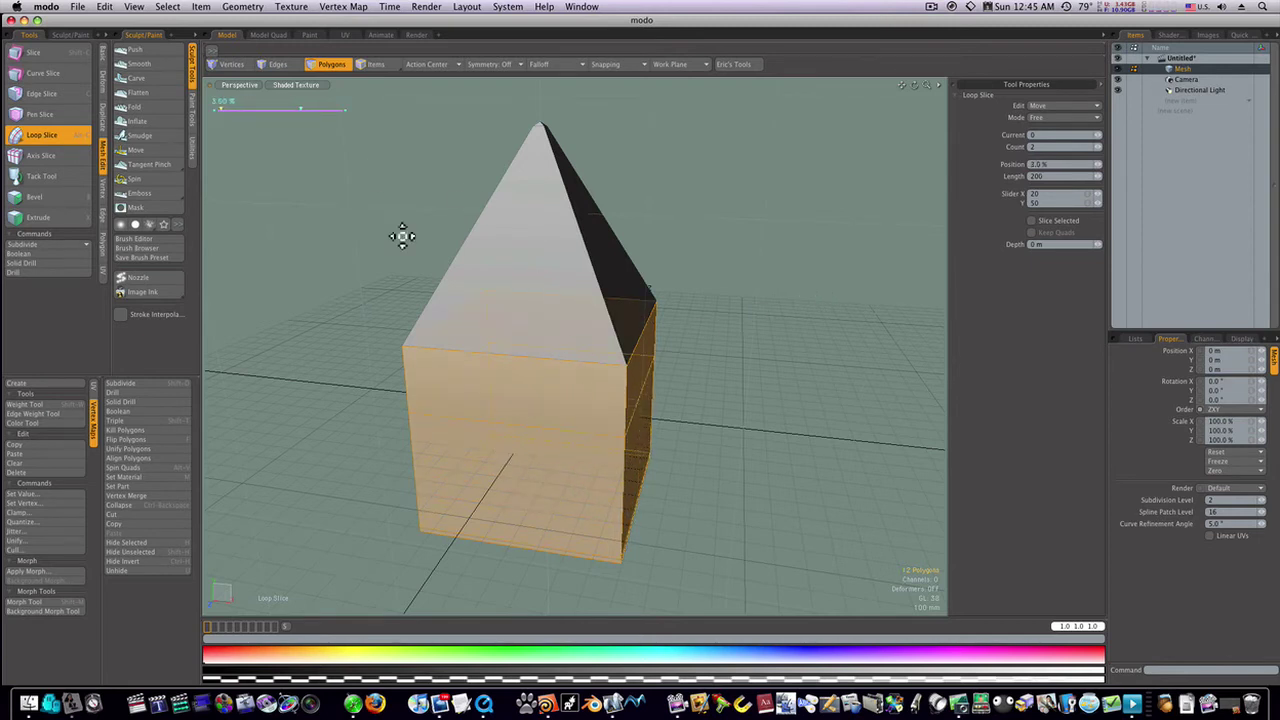
pyautogui.click(301, 108)
pyautogui.moveTo(301, 108); pyautogui.dragTo(306, 108)
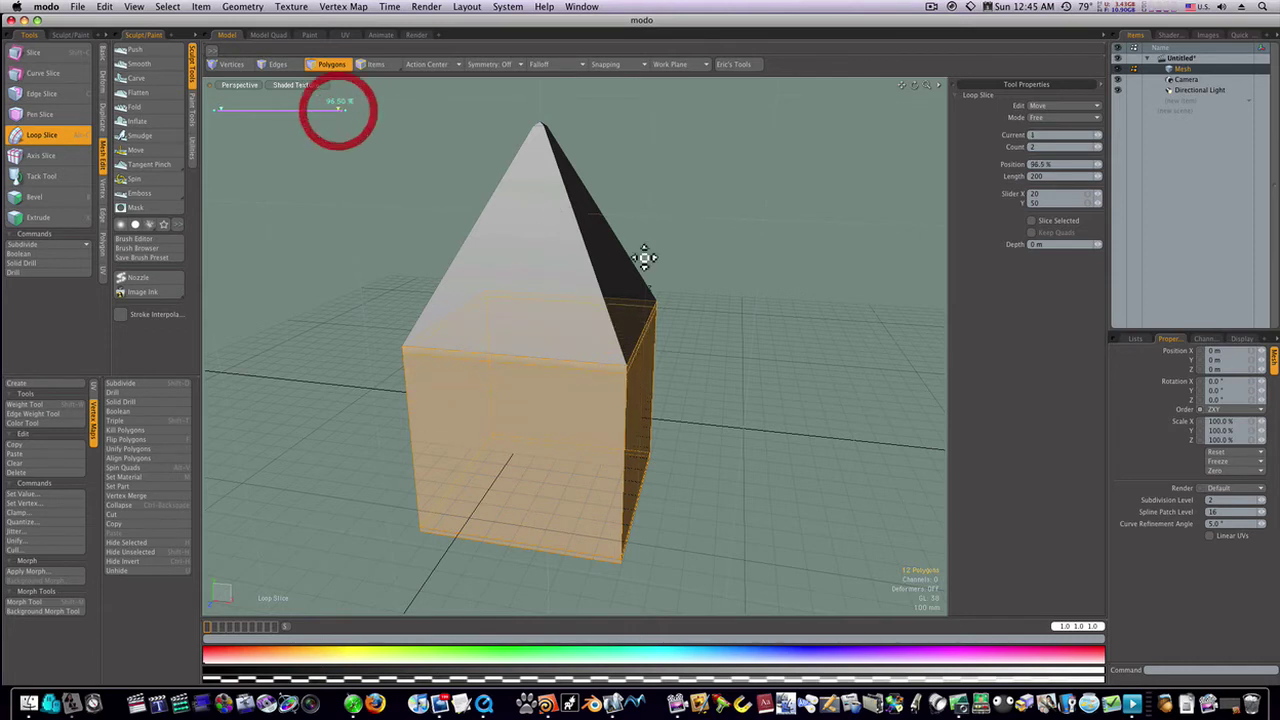
# Finish the slice, deselect the polygons, preview the model as a subdivision surface, and switch back to plain polygons.
pyautogui.press('space')
pyautogui.click(803, 334)
pyautogui.press('Tab')
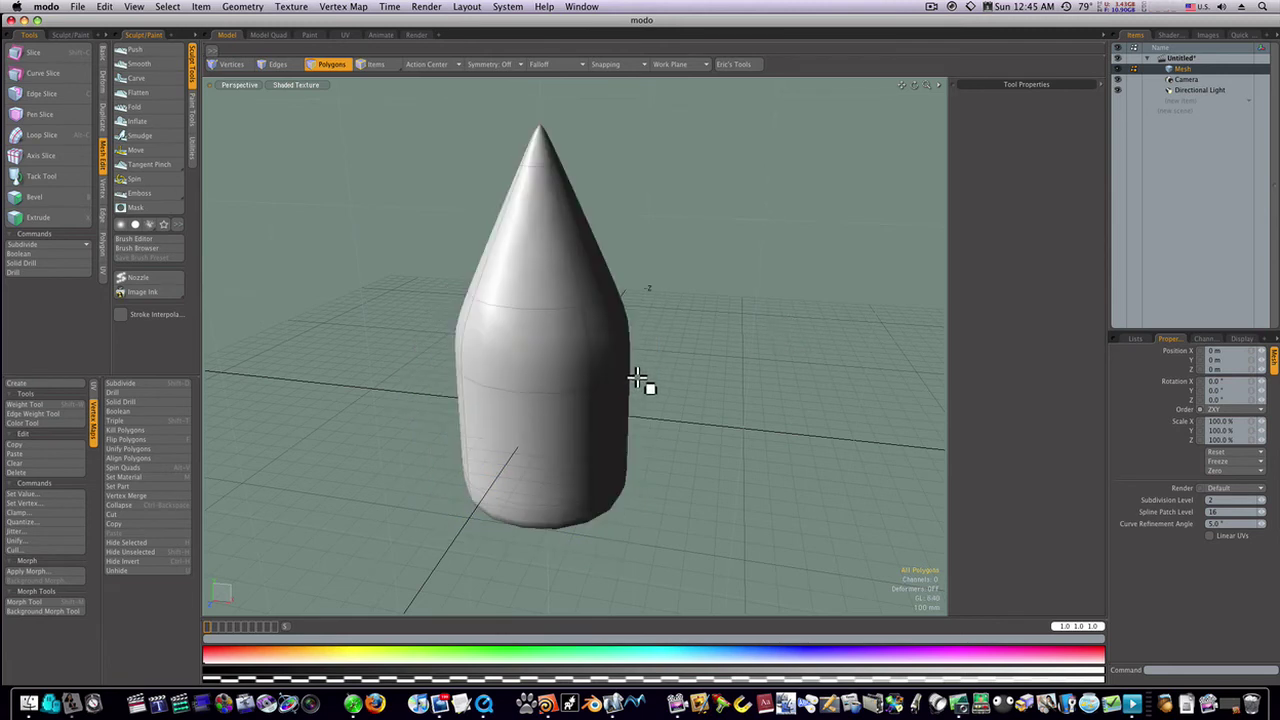
pyautogui.press('Tab')
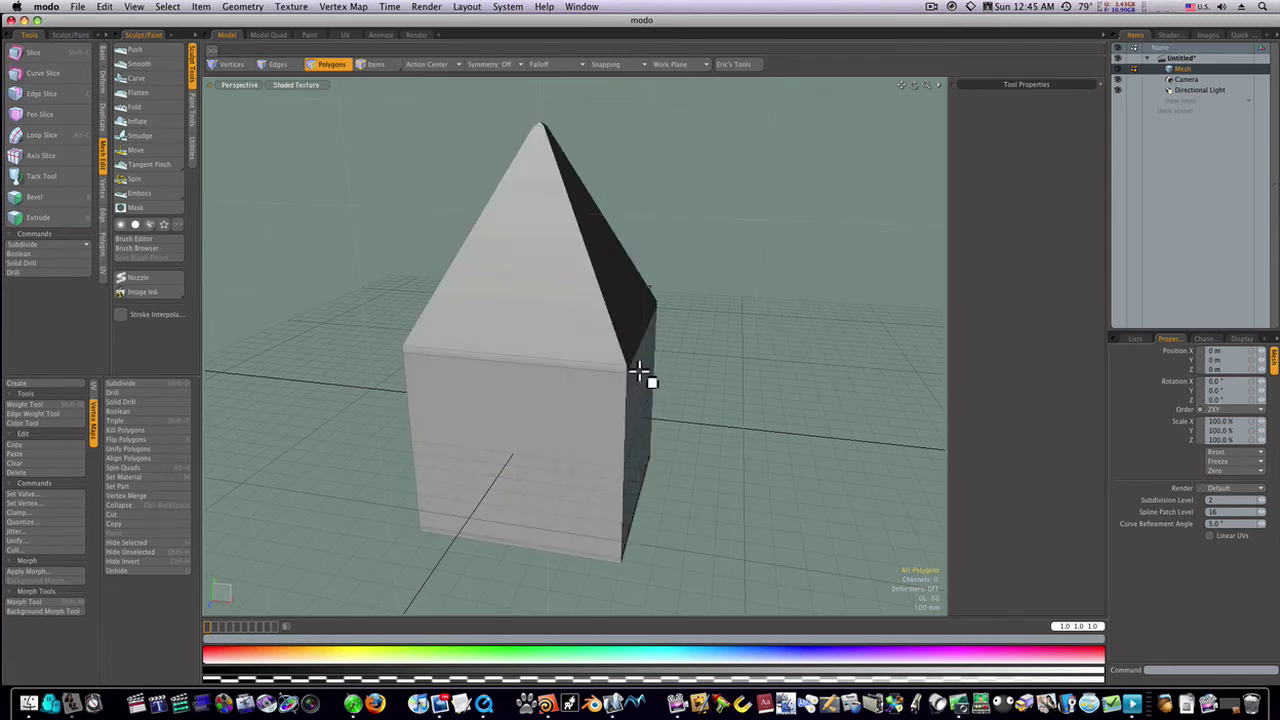
# Loop Slice horizontally around the roof with a count of 2 at 3.5% and 96.5%, and preview the model subdivided.
pyautogui.moveTo(557, 314); pyautogui.dragTo(608, 314)
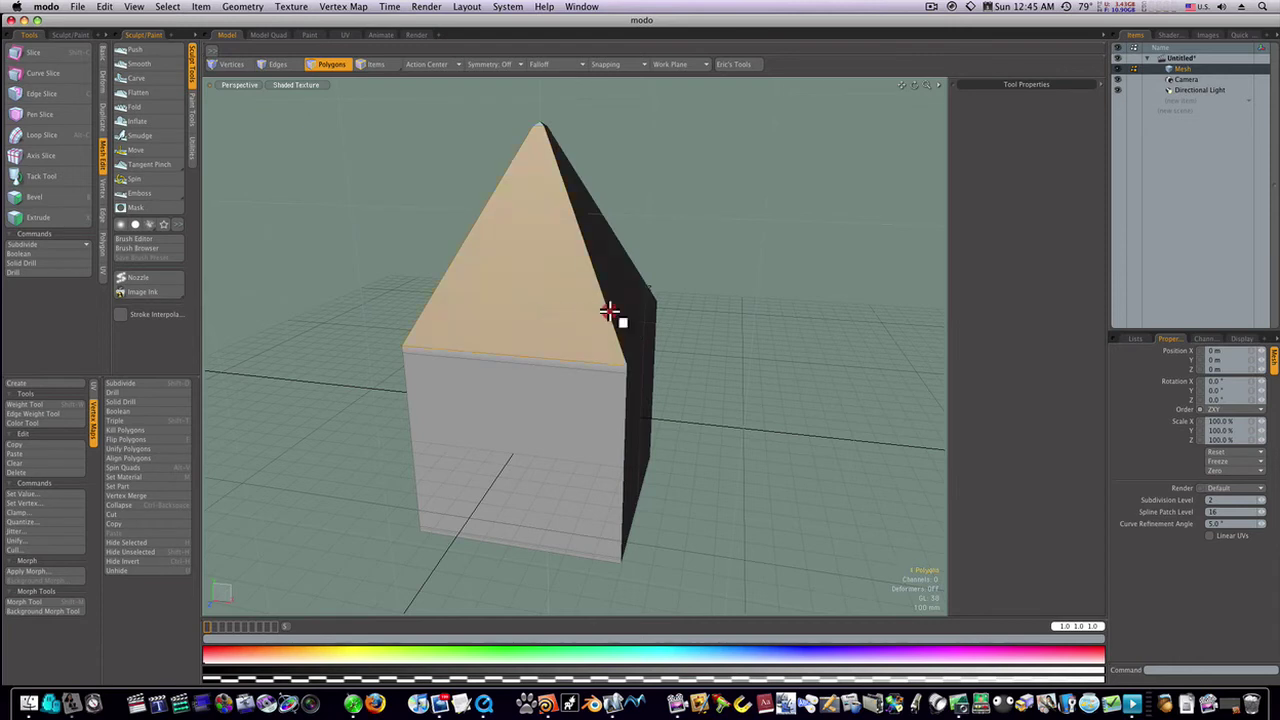
pyautogui.click(62, 135)
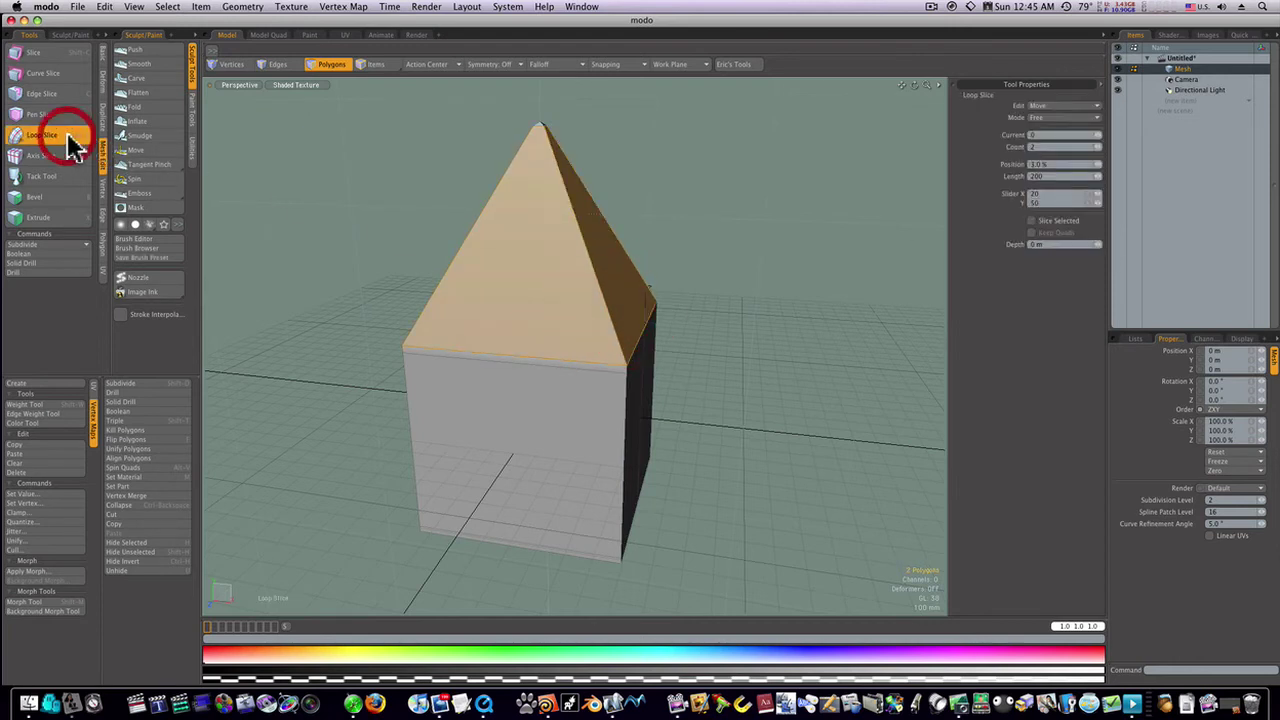
pyautogui.click(551, 237)
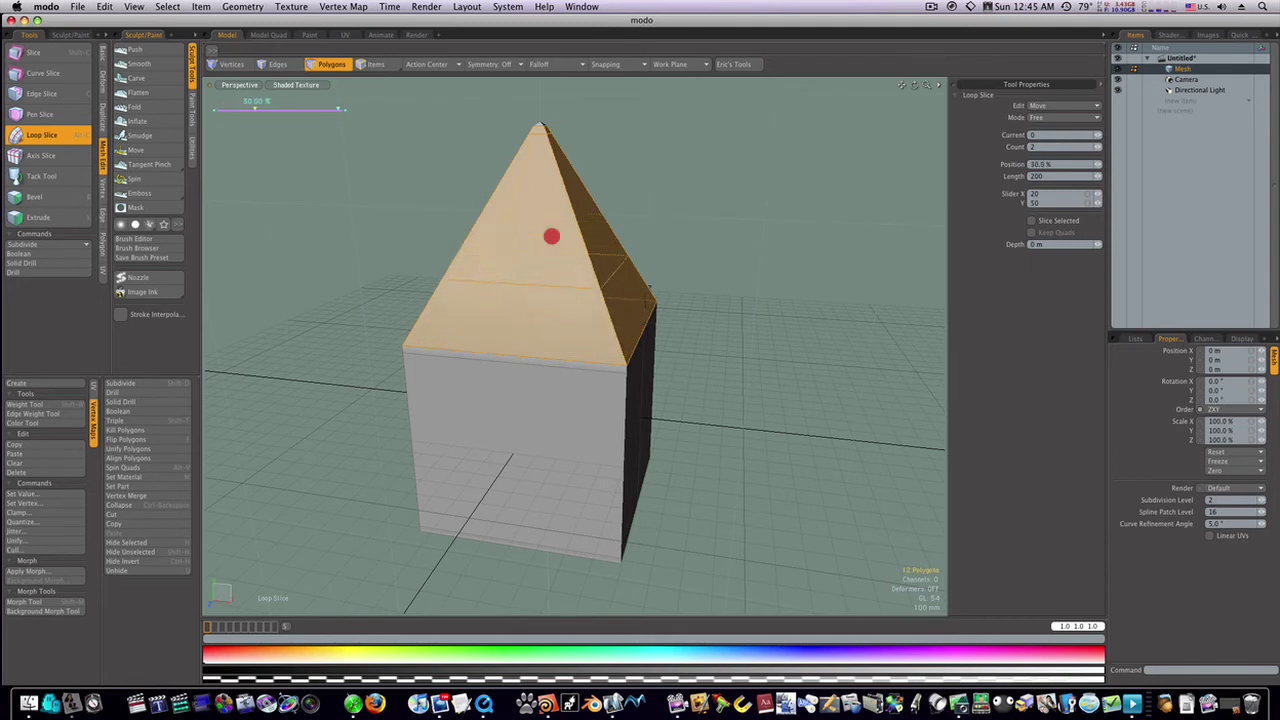
pyautogui.moveTo(337, 114); pyautogui.dragTo(337, 109)
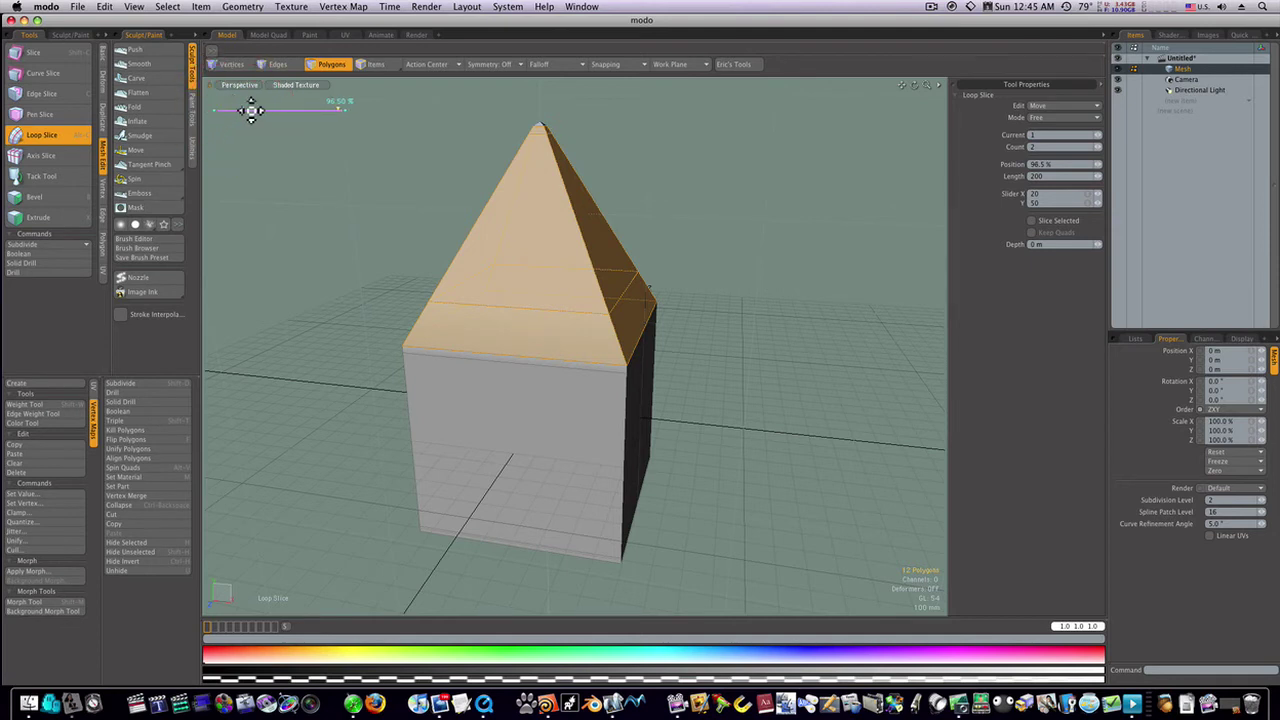
pyautogui.moveTo(241, 111); pyautogui.dragTo(243, 109)
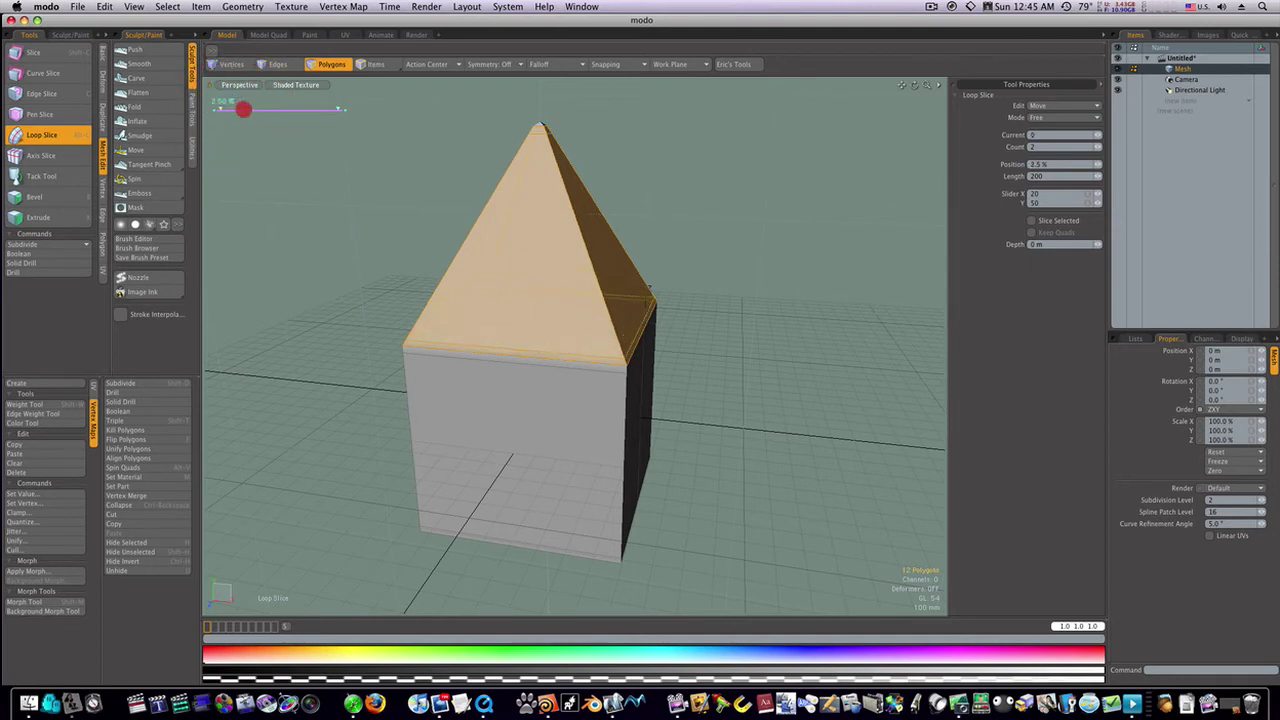
pyautogui.press('space')
pyautogui.click(763, 247)
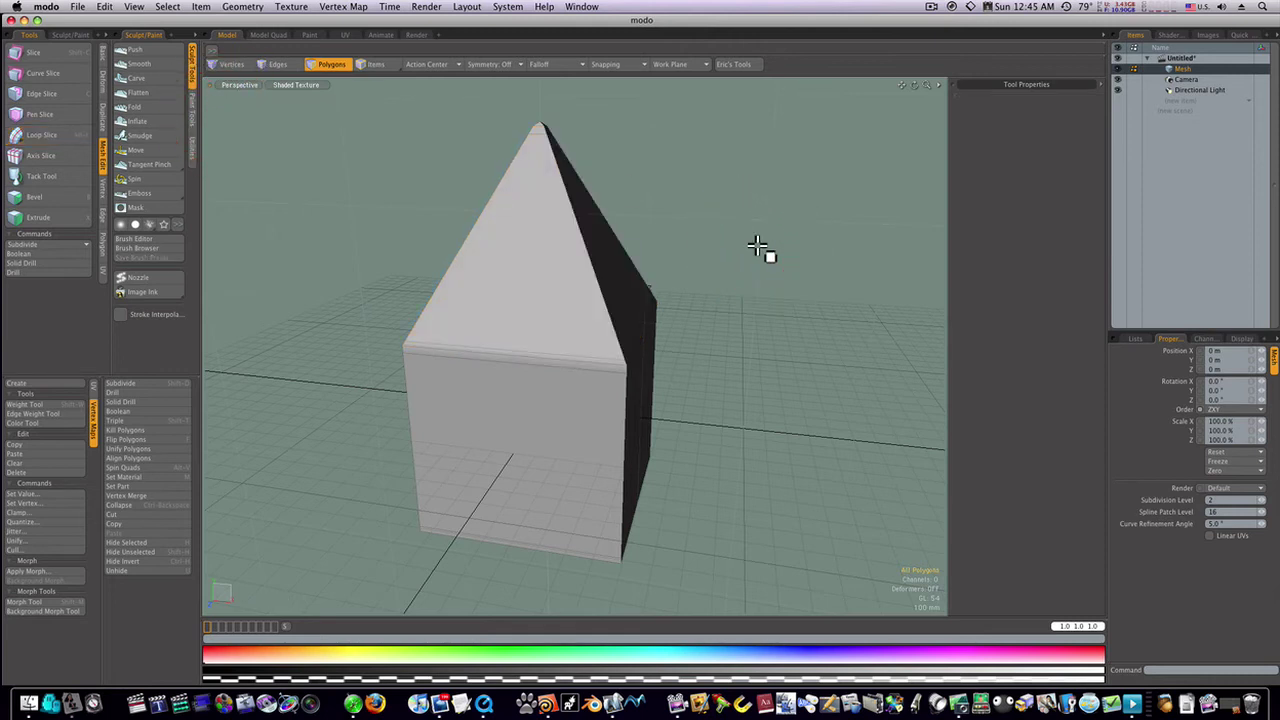
pyautogui.press('Tab')
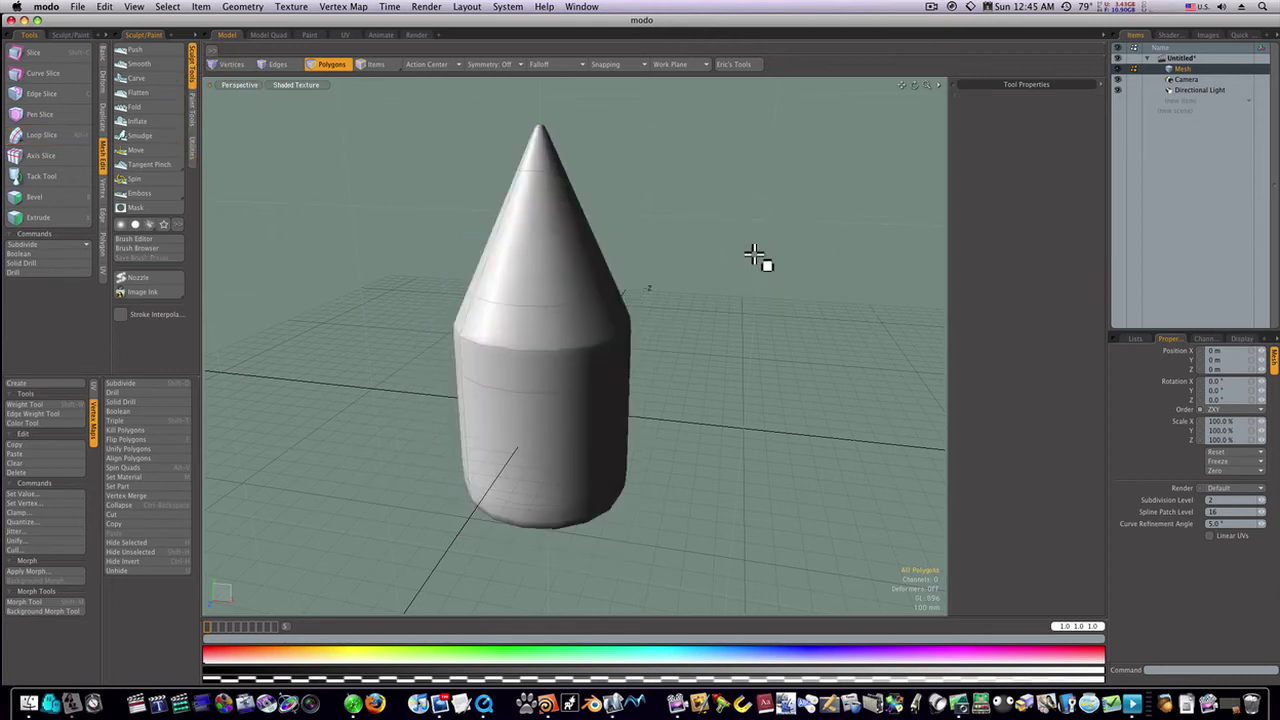
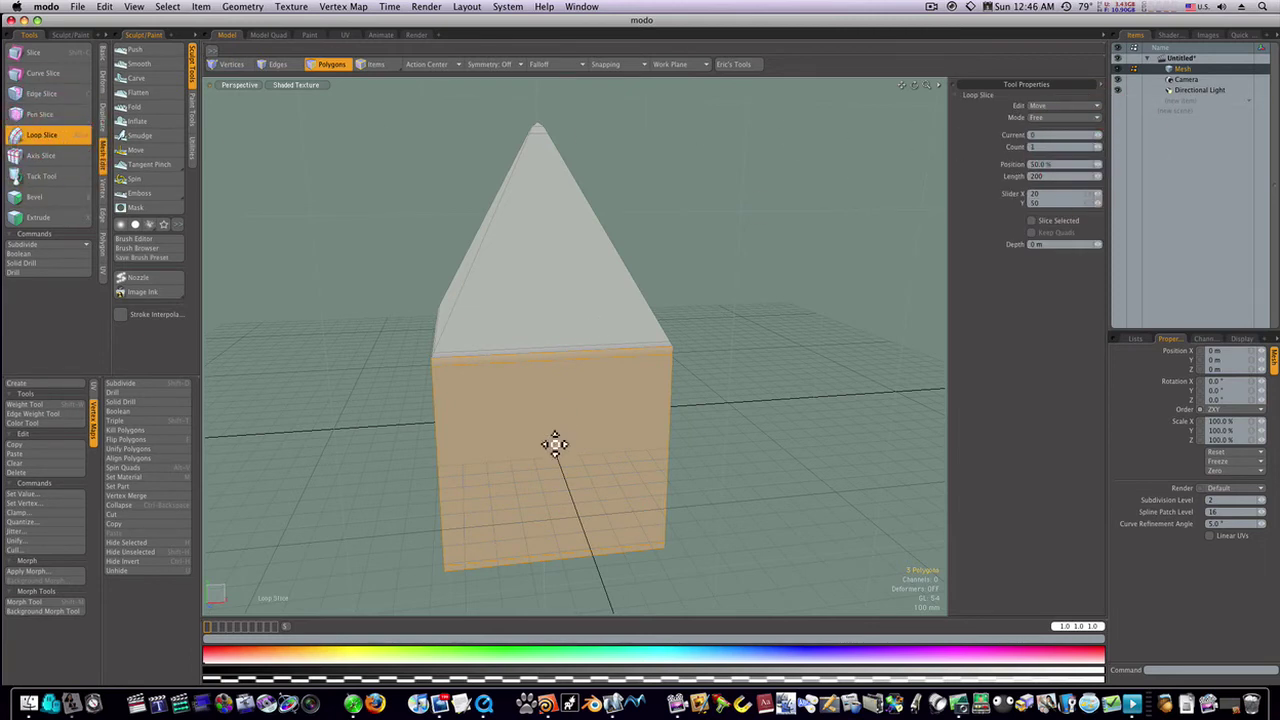
# Loop Slice vertically through the front wall and roof with a count of 1, positioning the slice at 97%, and deselect the polygons.
pyautogui.click(567, 424)
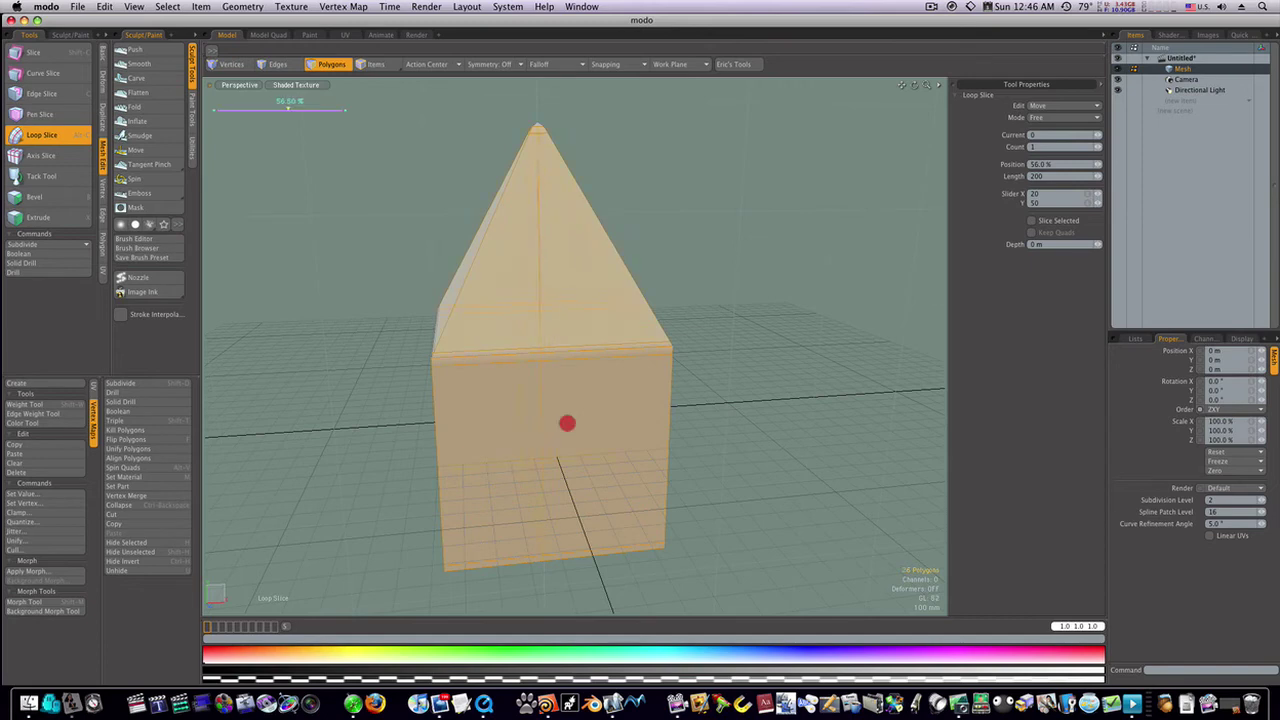
pyautogui.moveTo(568, 424)
pyautogui.keyDown('alt'); pyautogui.mouseDown()
pyautogui.moveTo(814, 397)
pyautogui.moveTo(571, 400)
pyautogui.mouseUp(); pyautogui.keyUp('alt')
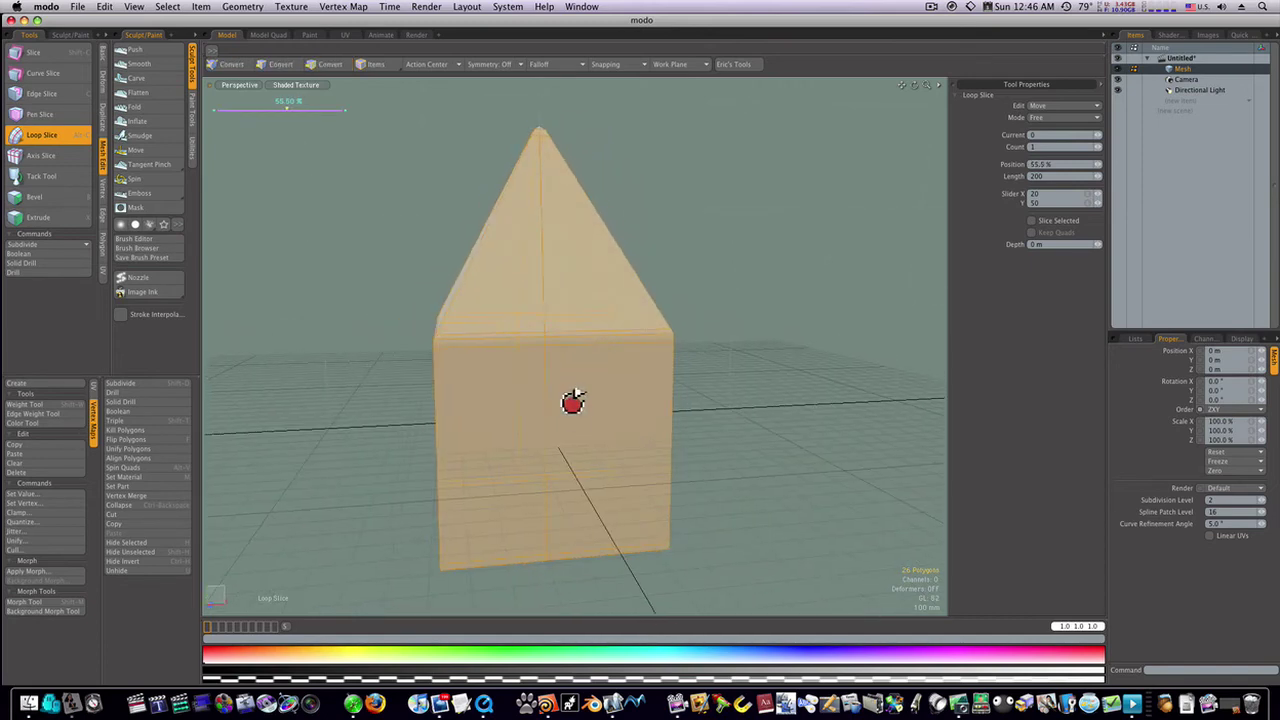
pyautogui.click(566, 401)
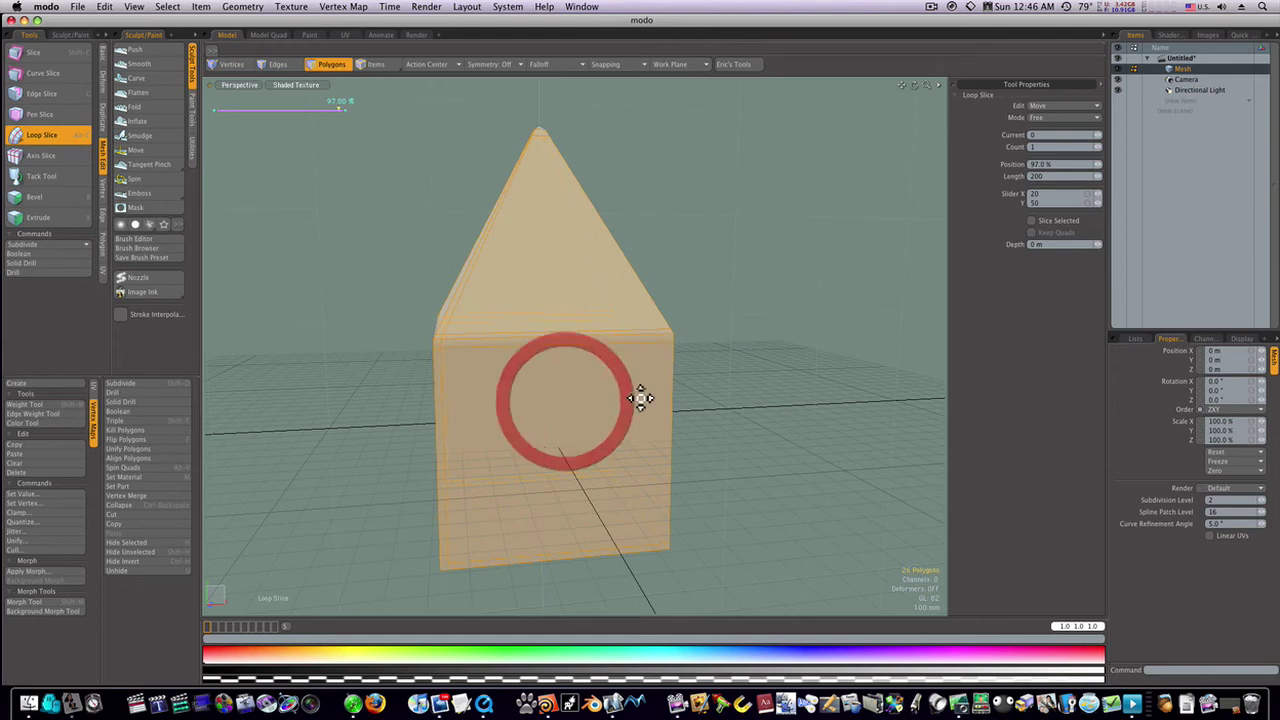
pyautogui.press('space')
pyautogui.click(696, 400)
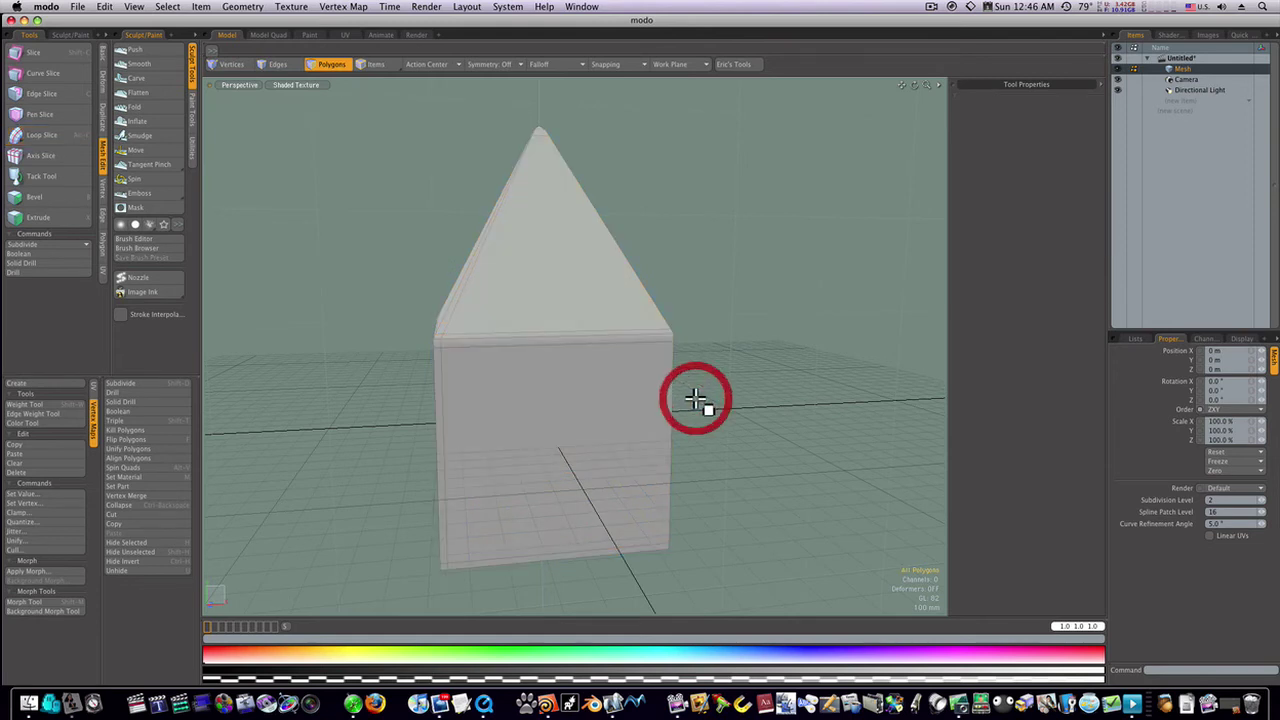
# Add a second single vertical Loop Slice through the front wall and roof at about 3%, near the opposite edge.
pyautogui.click(584, 337)
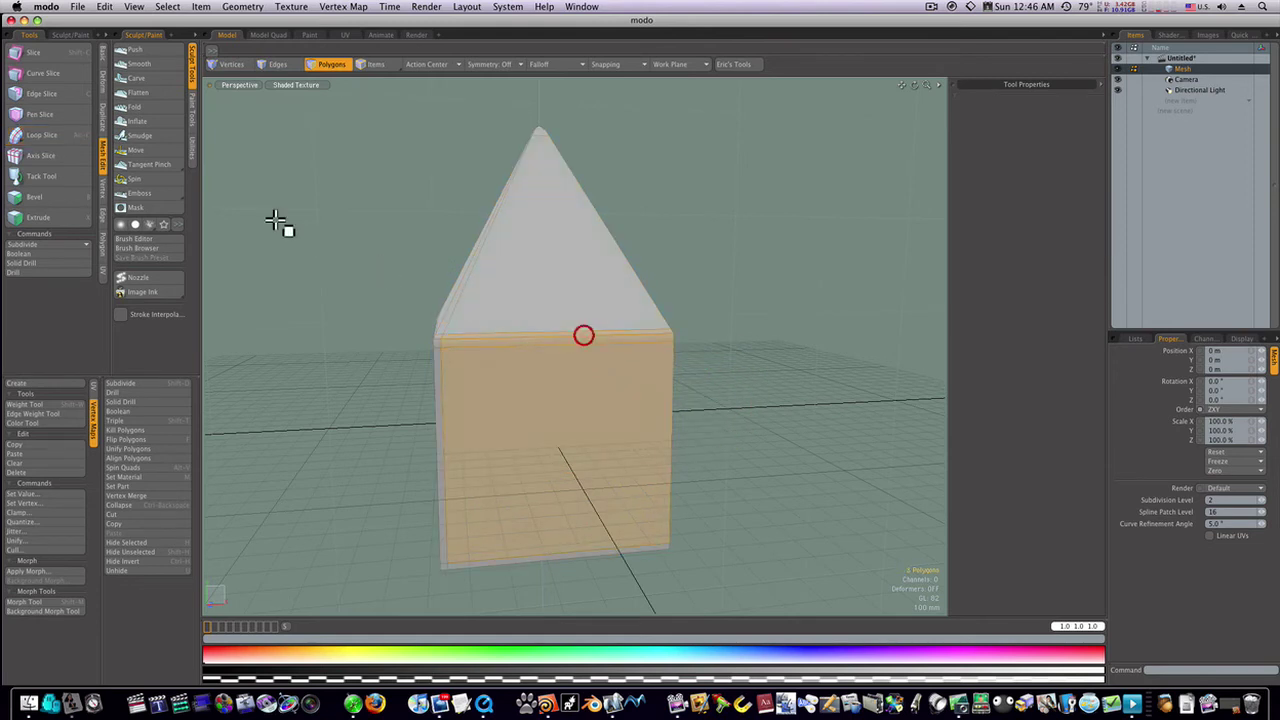
pyautogui.click(41, 134)
pyautogui.click(595, 289)
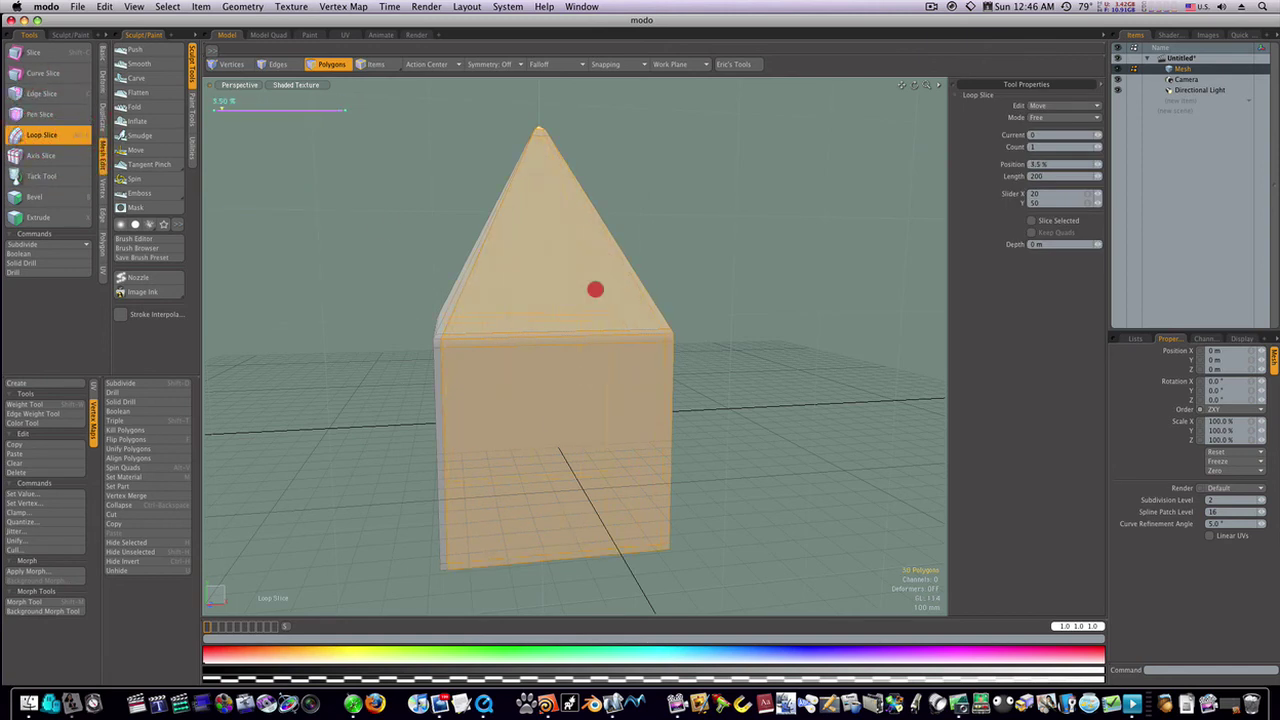
pyautogui.press('space')
pyautogui.click(743, 287)
# Preview the front of the model as a subdivision surface and return to plain polygons.
pyautogui.press('Tab')
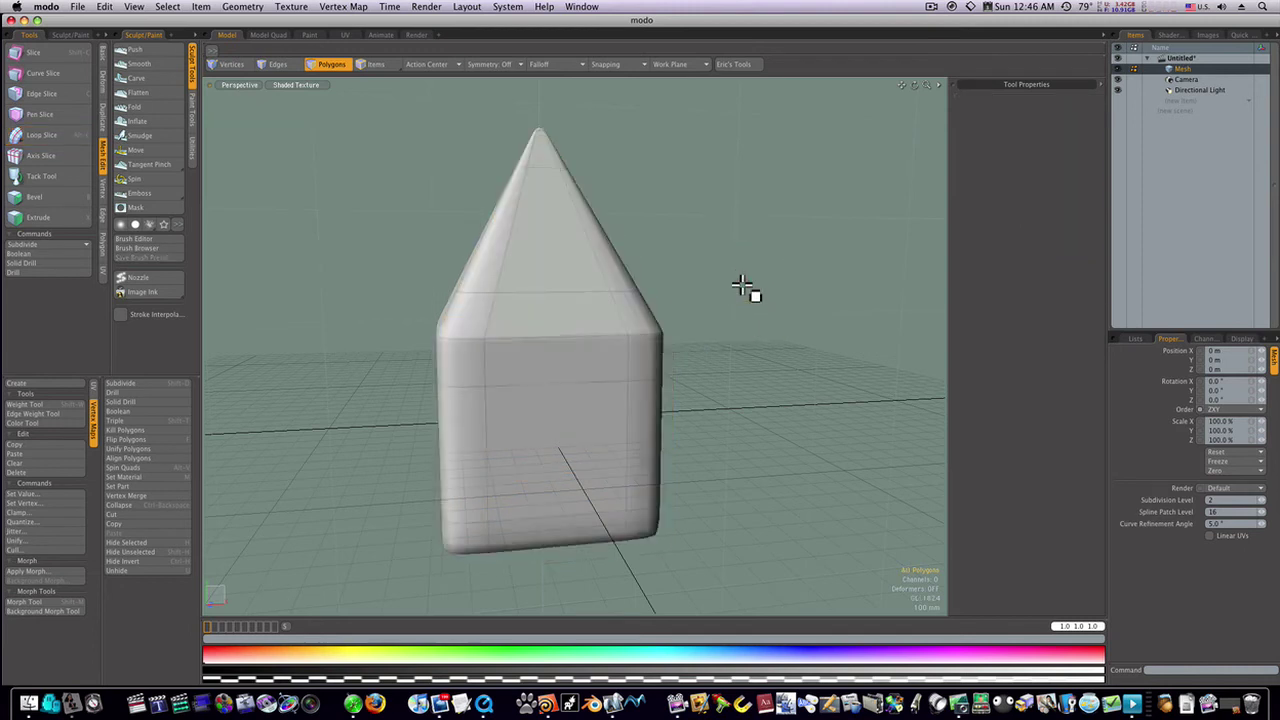
pyautogui.moveTo(771, 291)
pyautogui.keyDown('alt'); pyautogui.mouseDown()
pyautogui.moveTo(697, 294)
pyautogui.moveTo(757, 294)
pyautogui.mouseUp(); pyautogui.keyUp('alt')
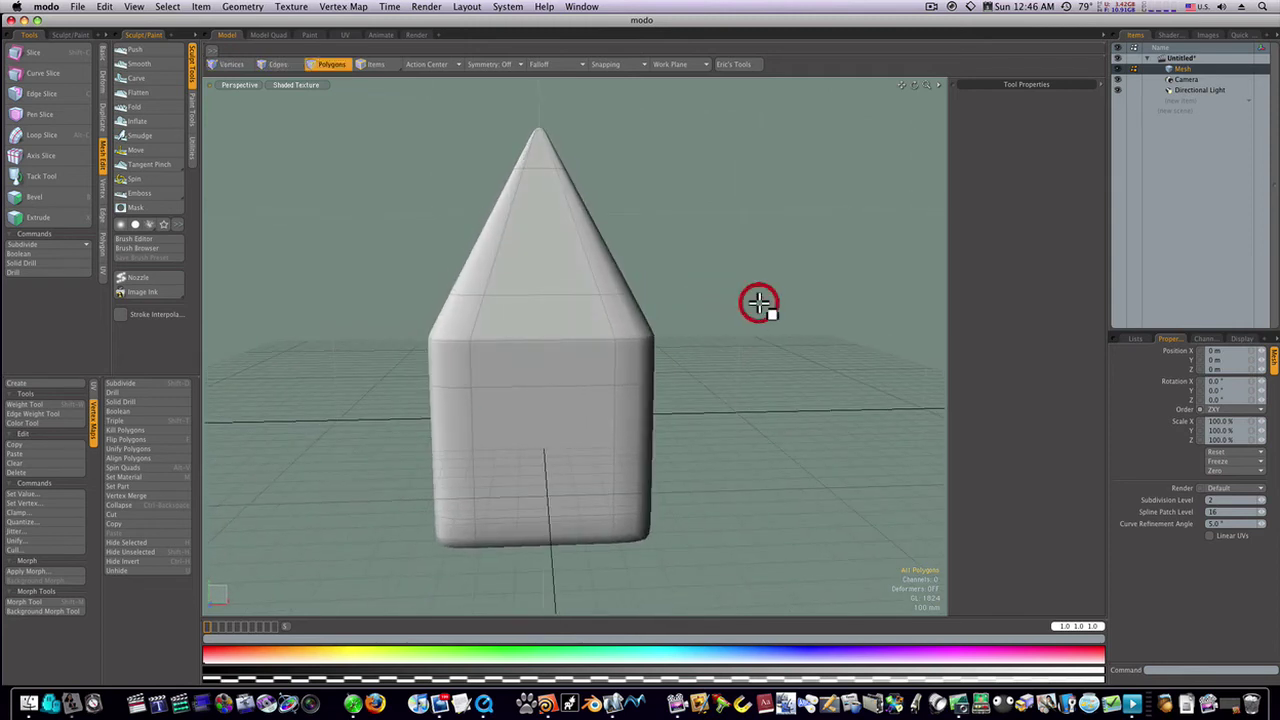
pyautogui.press('Tab')
# Loop Slice vertically through the adjacent wall and roof side with a count of 2, placing one slice near each vertical edge.
pyautogui.moveTo(697, 348)
pyautogui.keyDown('alt'); pyautogui.mouseDown()
pyautogui.moveTo(853, 338)
pyautogui.moveTo(691, 357)
pyautogui.moveTo(705, 350)
pyautogui.moveTo(737, 371)
pyautogui.mouseUp(); pyautogui.keyUp('alt')
pyautogui.press('3')
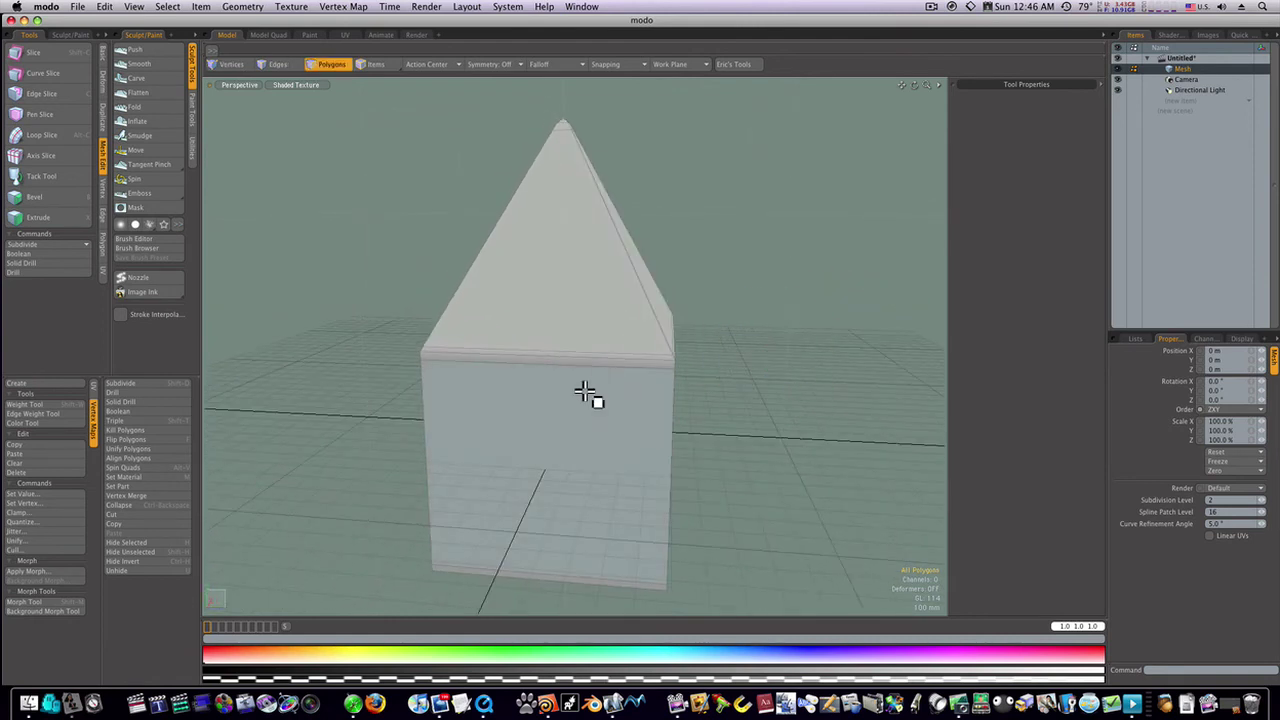
pyautogui.click(588, 345)
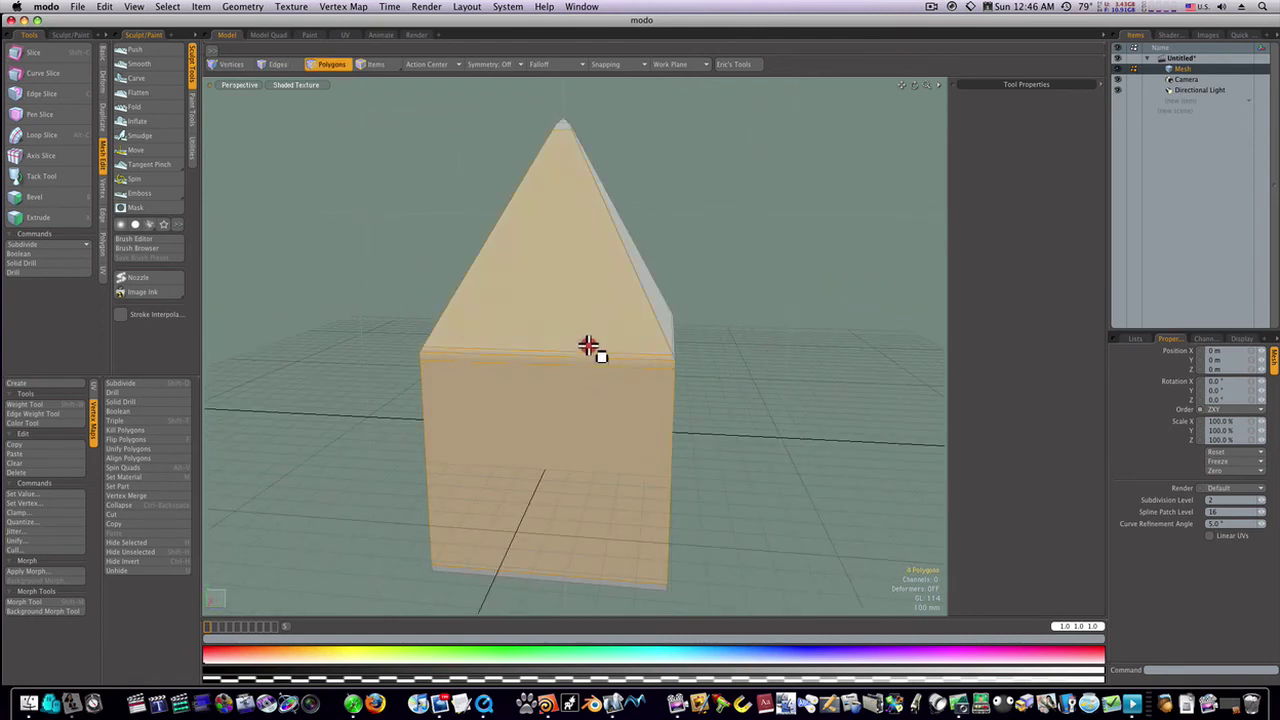
pyautogui.click(66, 136)
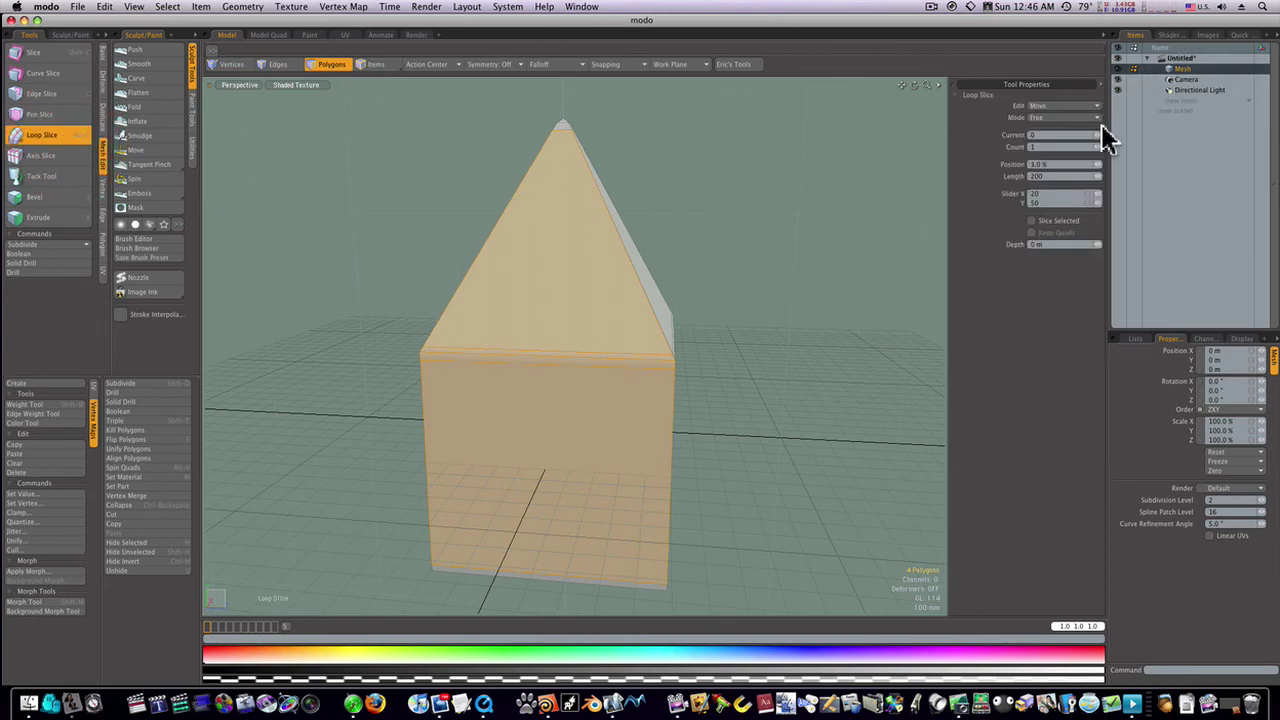
pyautogui.click(1099, 148)
pyautogui.click(578, 334)
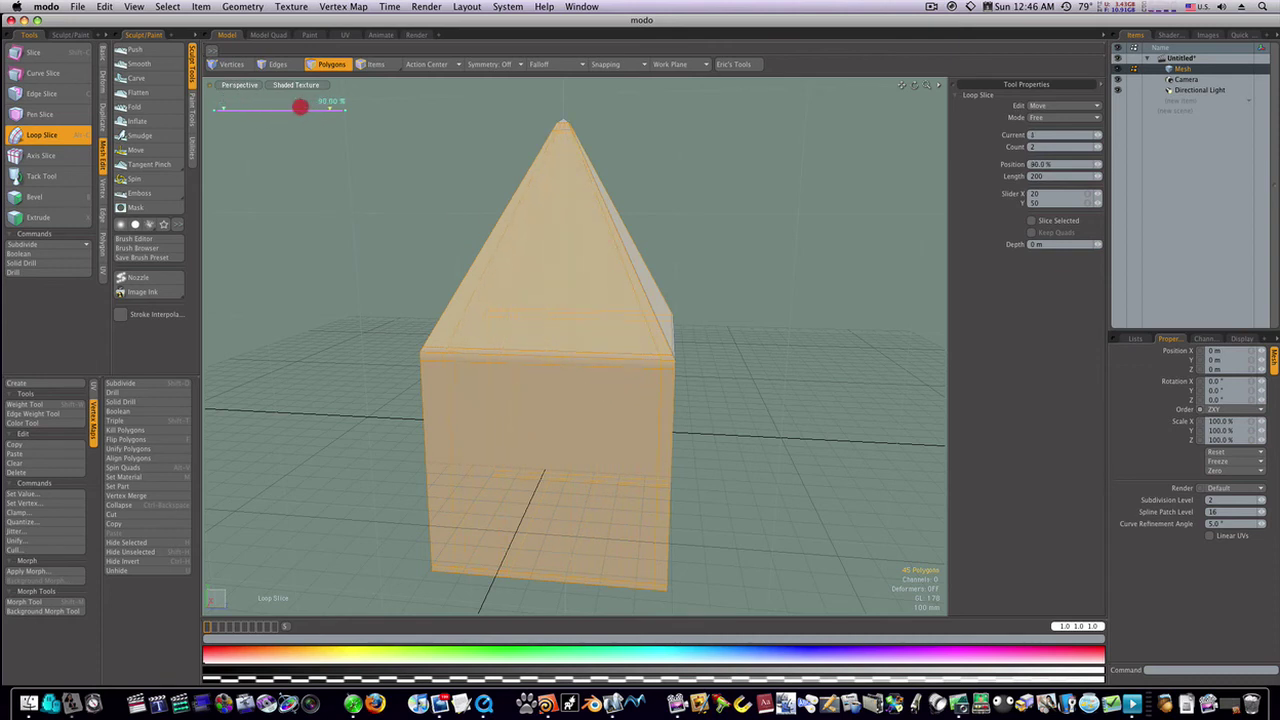
pyautogui.click(742, 229)
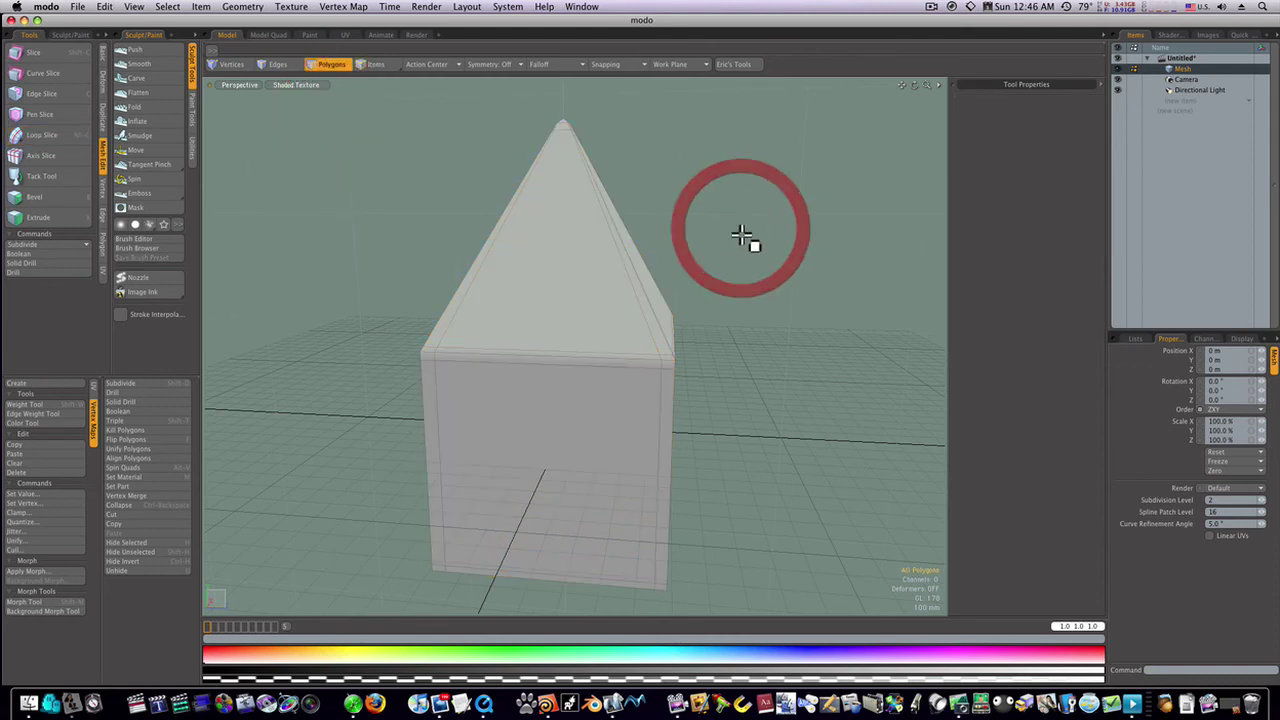
# Display the model as a subdivision surface and examine its edges, corners and roof from several angles.
pyautogui.click(735, 258)
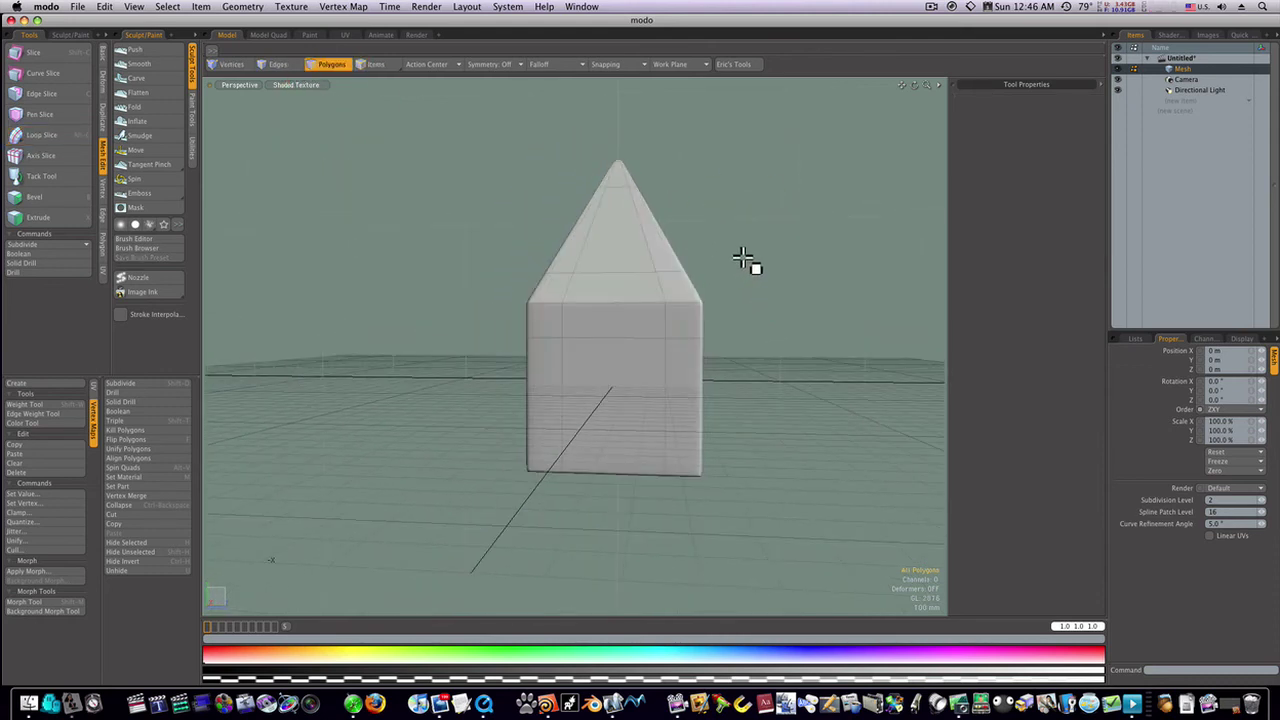
pyautogui.keyDown('alt'); pyautogui.moveTo(742, 258); pyautogui.dragTo(523, 337); pyautogui.keyUp('alt')
pyautogui.press('3')
pyautogui.click(557, 294)
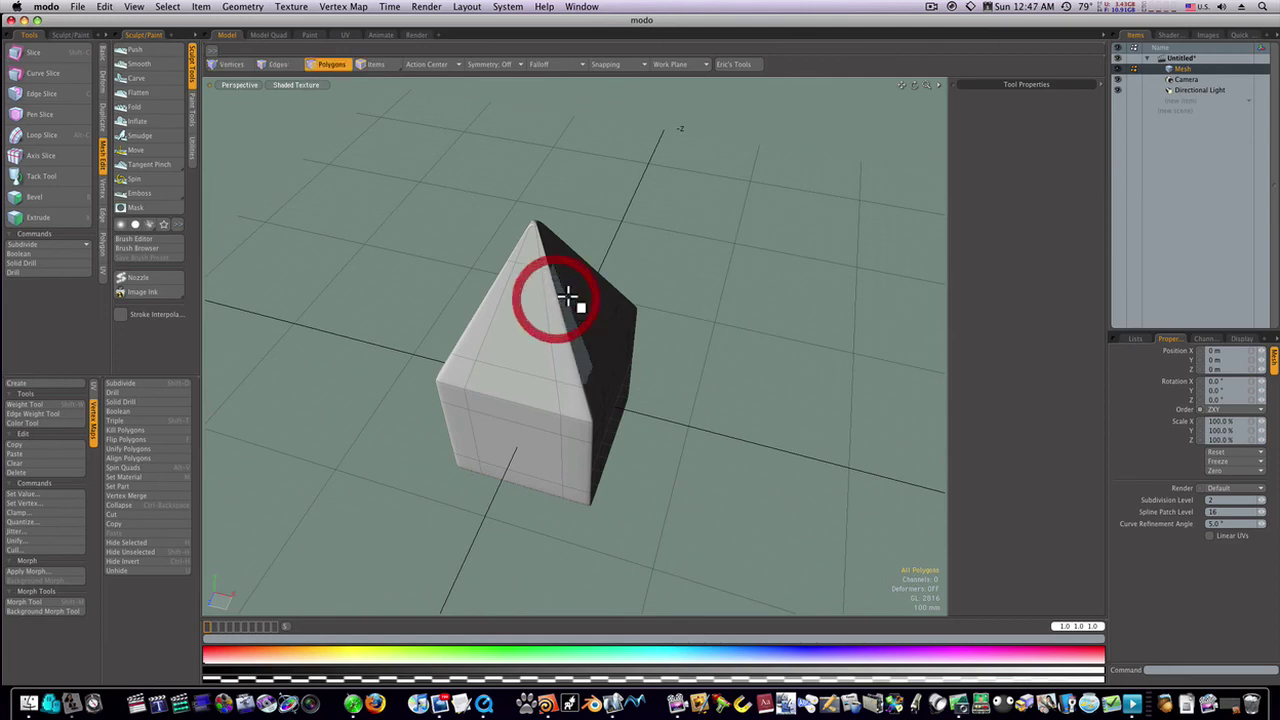
pyautogui.keyDown('alt'); pyautogui.moveTo(567, 297); pyautogui.dragTo(750, 345); pyautogui.keyUp('alt')
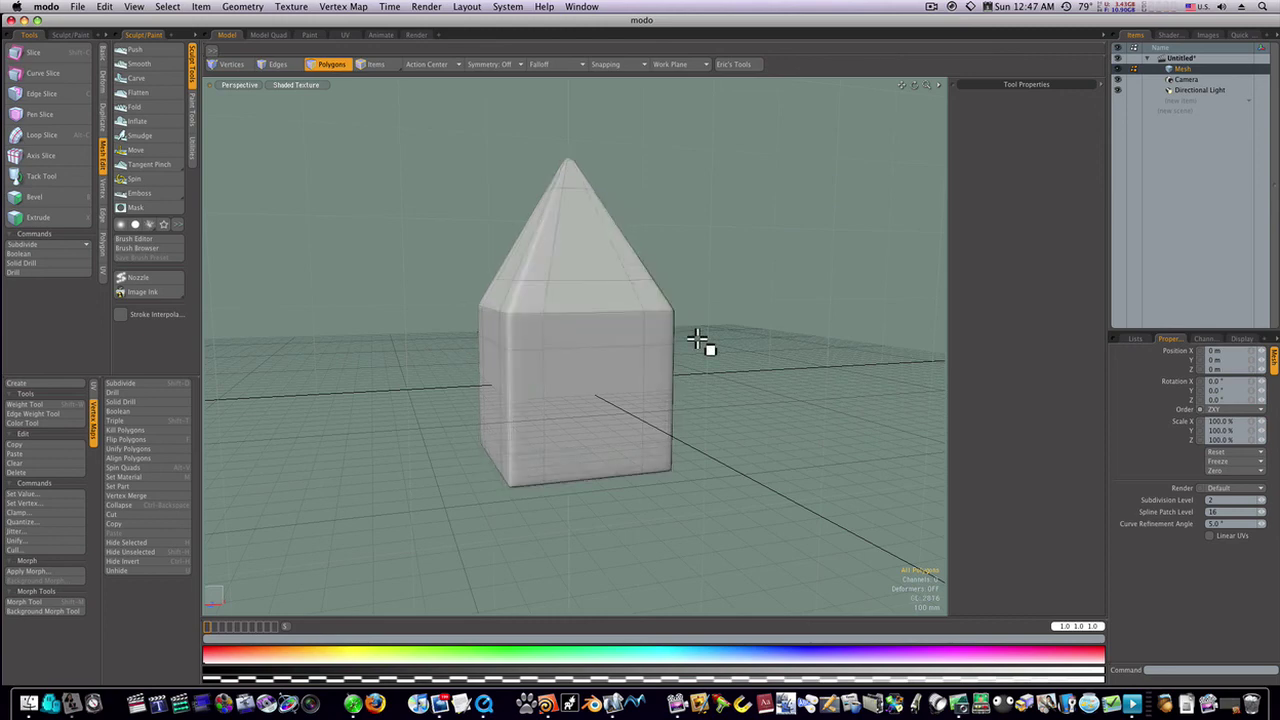
pyautogui.keyDown('alt'); pyautogui.moveTo(702, 308); pyautogui.dragTo(843, 311); pyautogui.keyUp('alt')
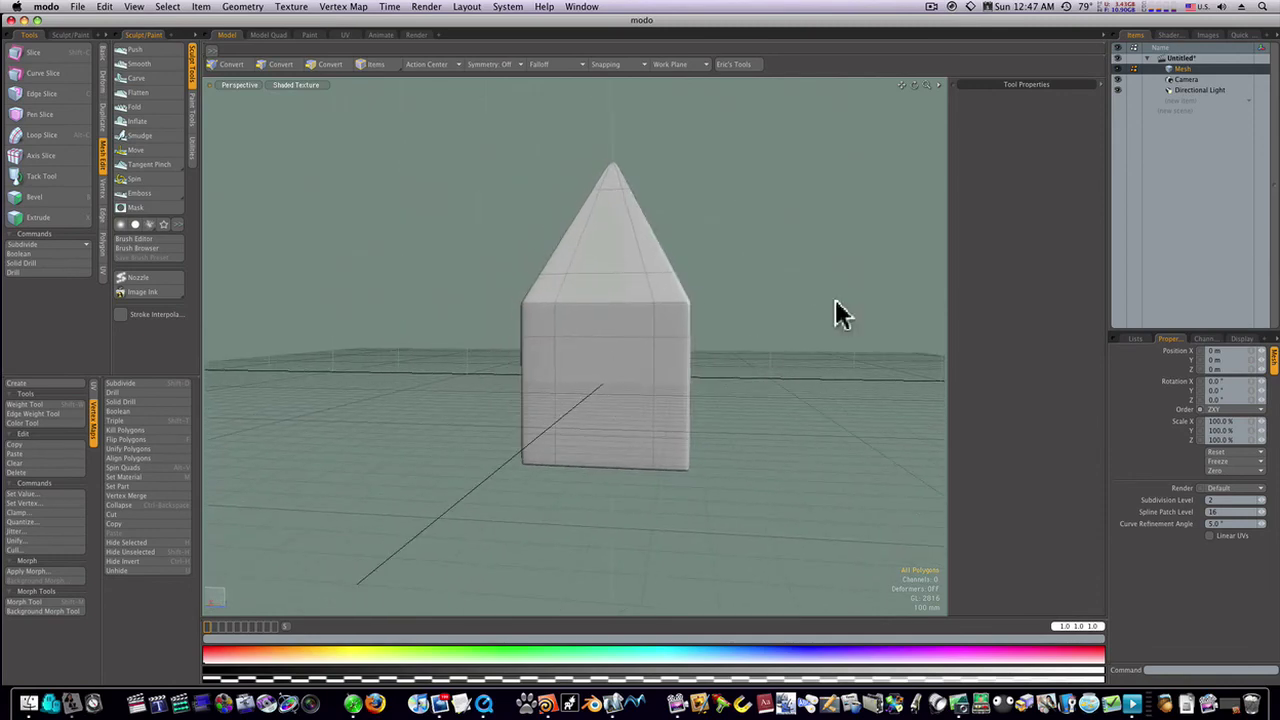
pyautogui.press('3')
pyautogui.keyDown('alt'); pyautogui.moveTo(697, 303); pyautogui.dragTo(676, 337); pyautogui.keyUp('alt')
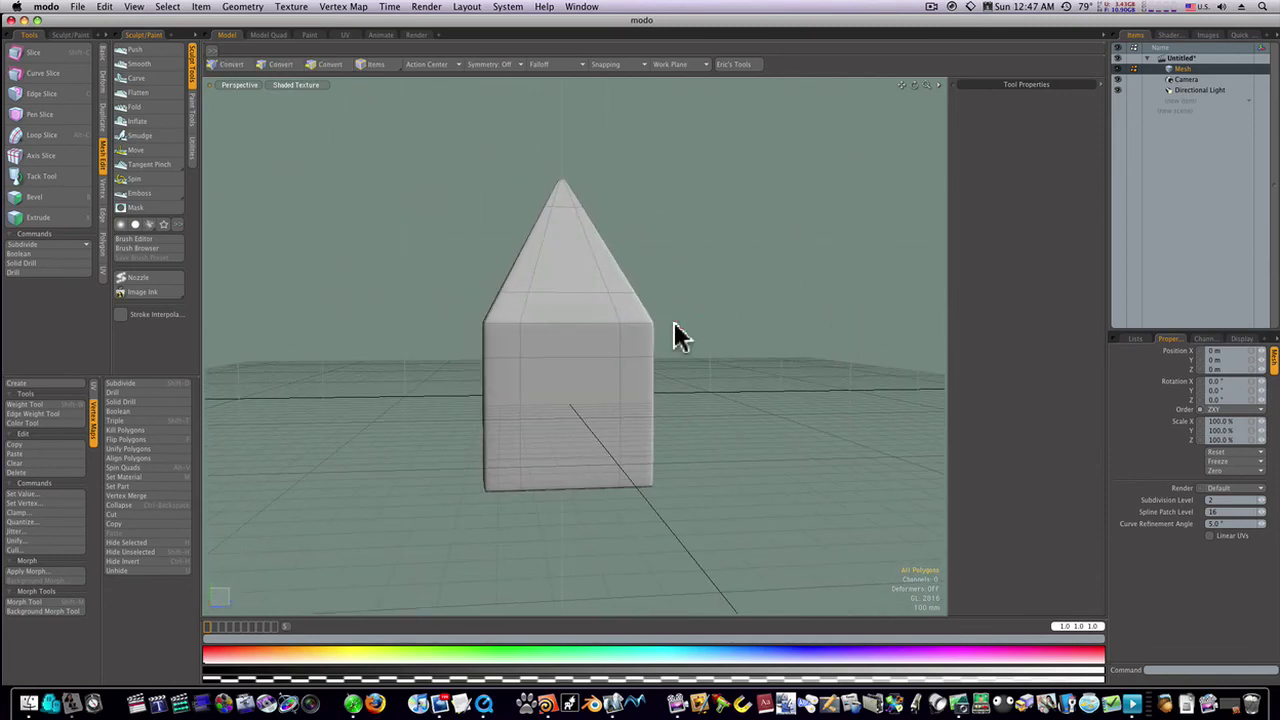